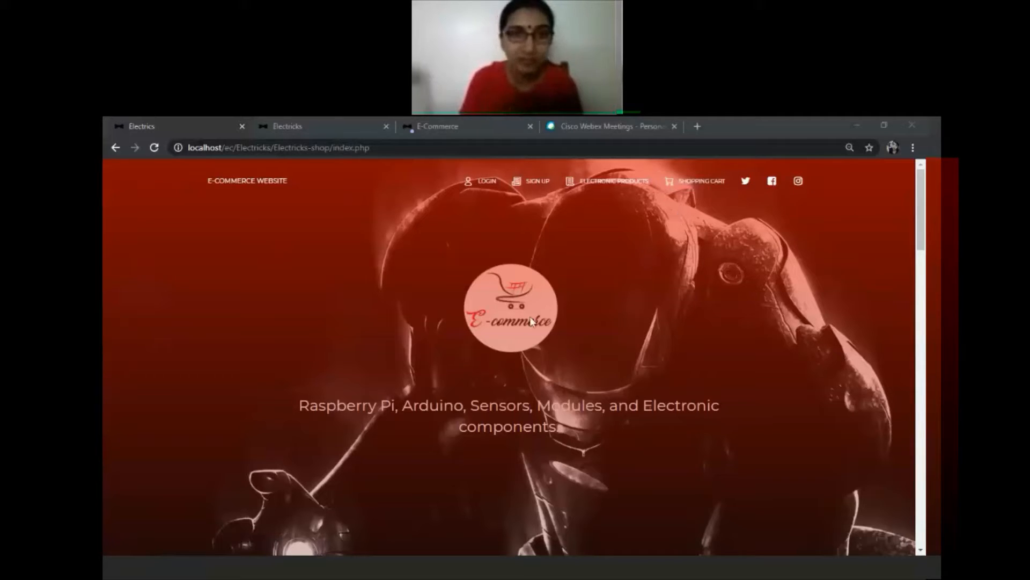
- View the admin sign-up form and bring up the shop's admin home page
{"action": "left_click", "coordinate": [319, 131]}
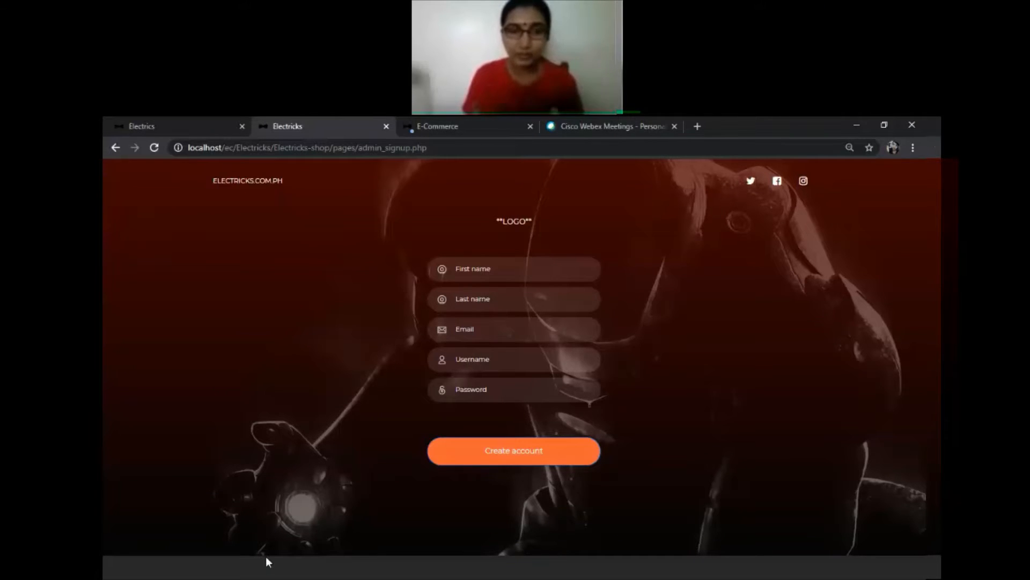
{"action": "left_click", "coordinate": [256, 525]}
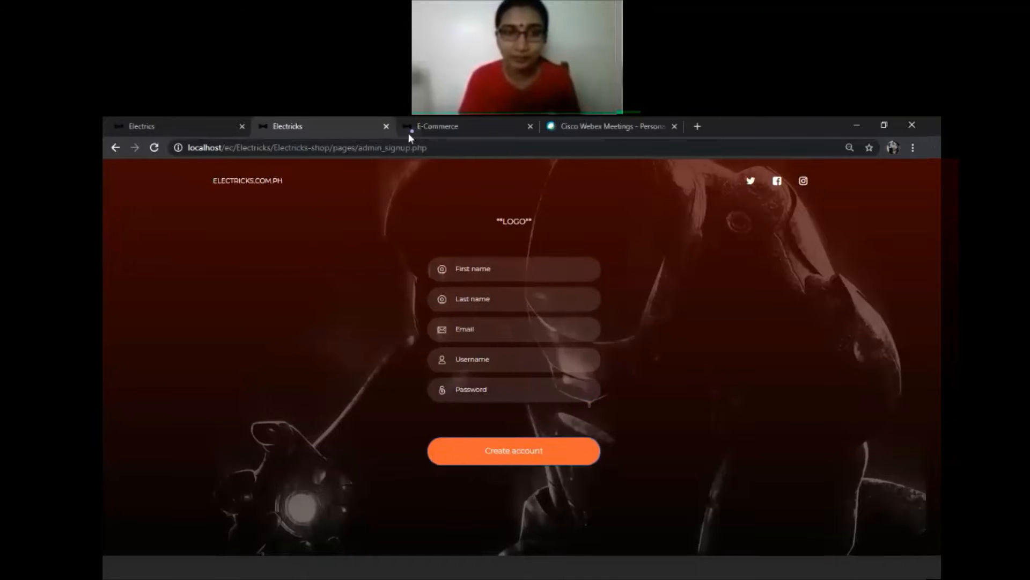
{"action": "left_click", "coordinate": [408, 133]}
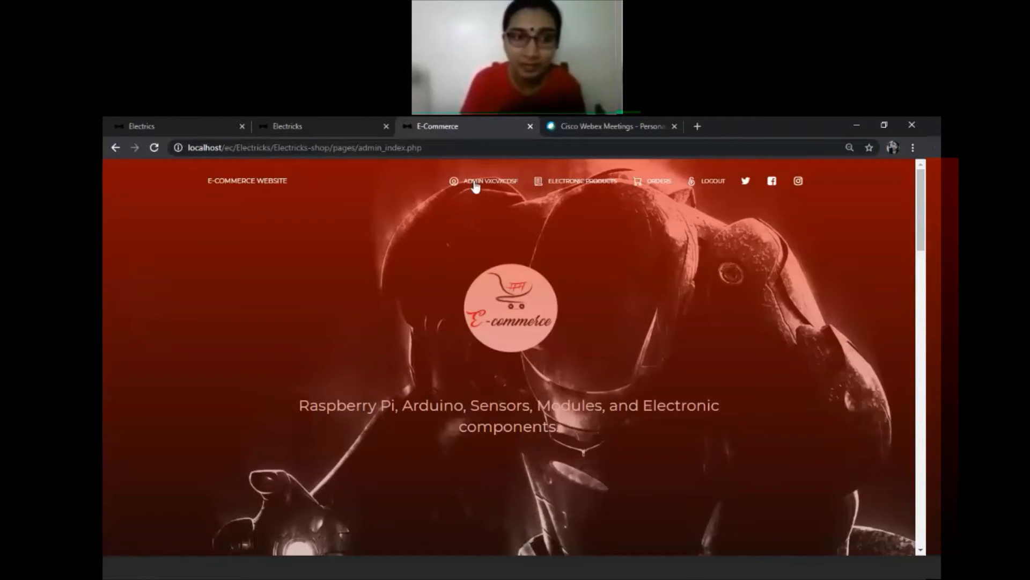
- Look over the admin home page and open the signed-in administrator's panel
{"action": "scroll", "coordinate": [584, 366], "scroll_direction": "down", "scroll_amount": 2}
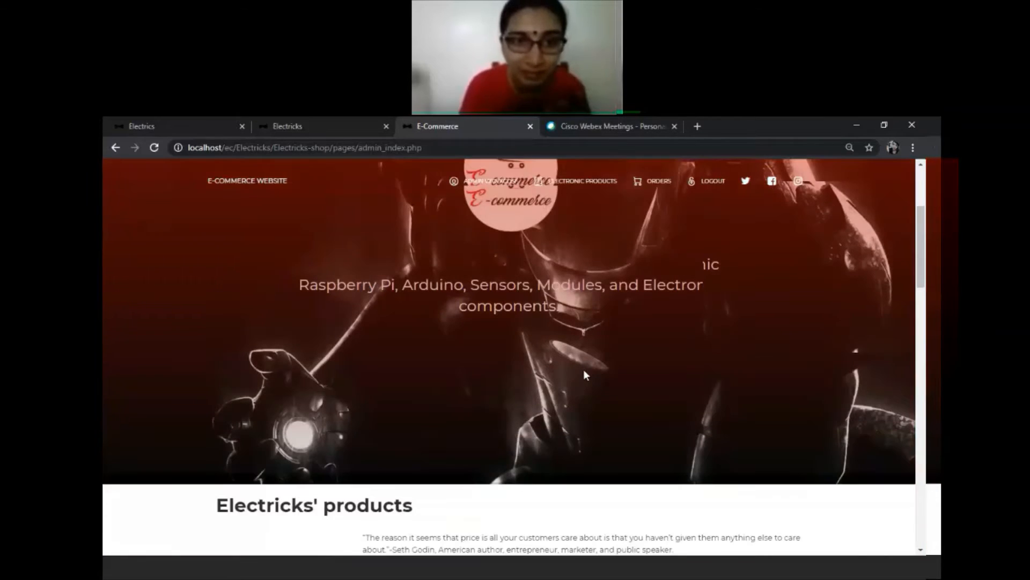
{"action": "scroll", "coordinate": [585, 371], "scroll_direction": "down", "scroll_amount": 1}
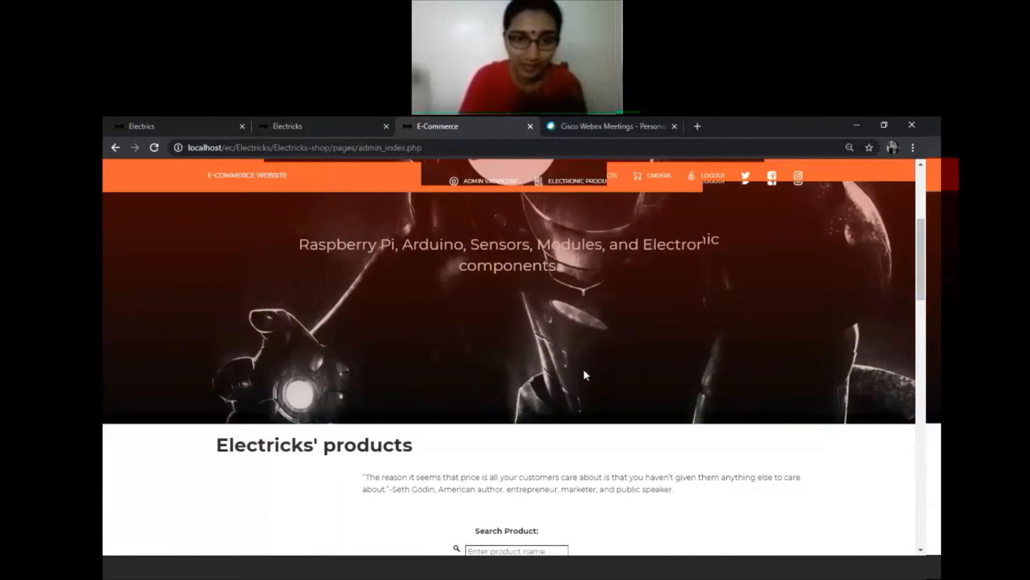
{"action": "scroll", "coordinate": [584, 369], "scroll_direction": "up", "scroll_amount": 1}
{"action": "scroll", "coordinate": [583, 370], "scroll_direction": "up", "scroll_amount": 2}
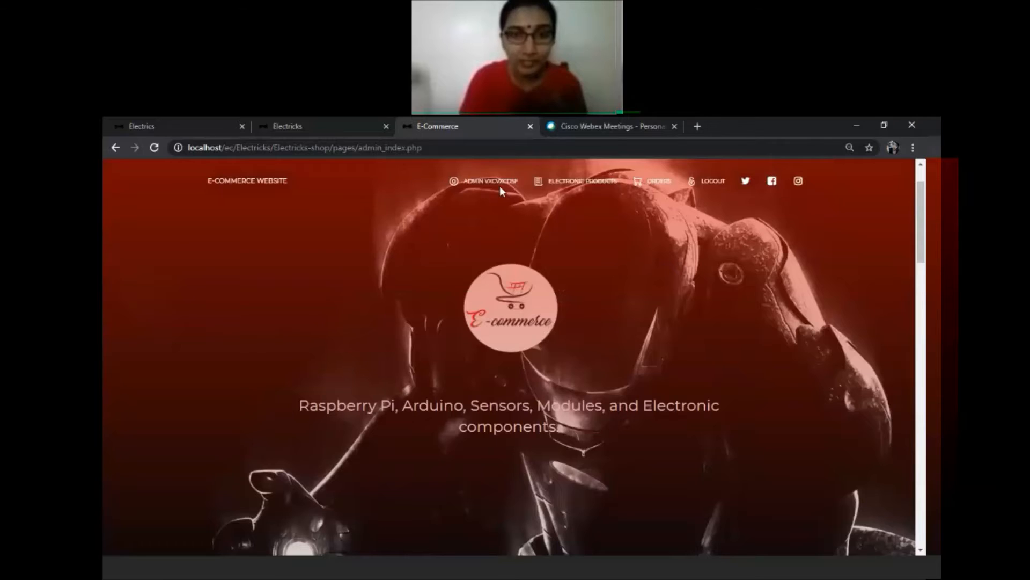
{"action": "scroll", "coordinate": [501, 186], "scroll_direction": "down", "scroll_amount": 1}
{"action": "left_click", "coordinate": [502, 185]}
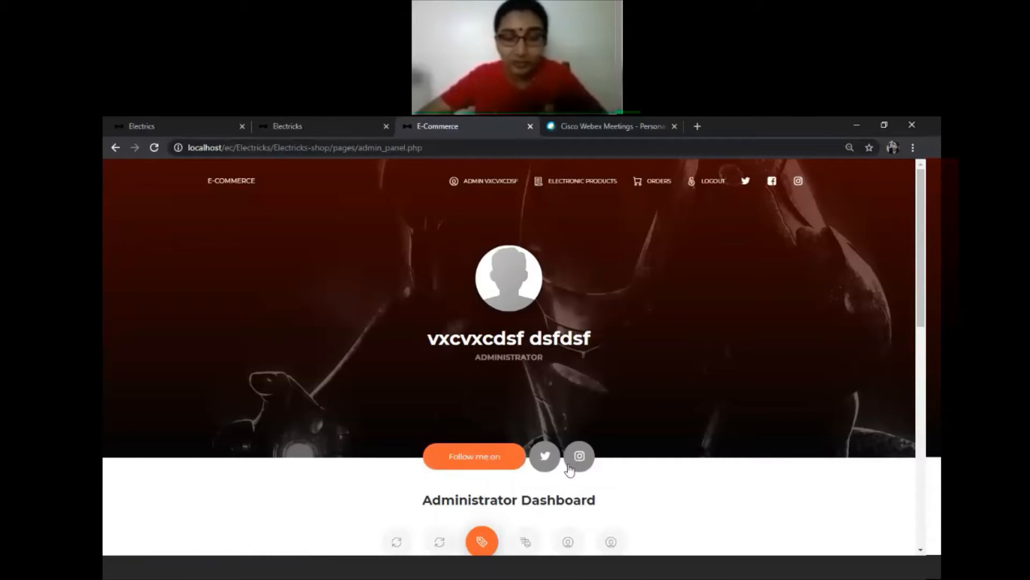
- Show the user logs, admin logs and product information in the Administrator Dashboard
{"action": "scroll", "coordinate": [570, 469], "scroll_direction": "down", "scroll_amount": 5}
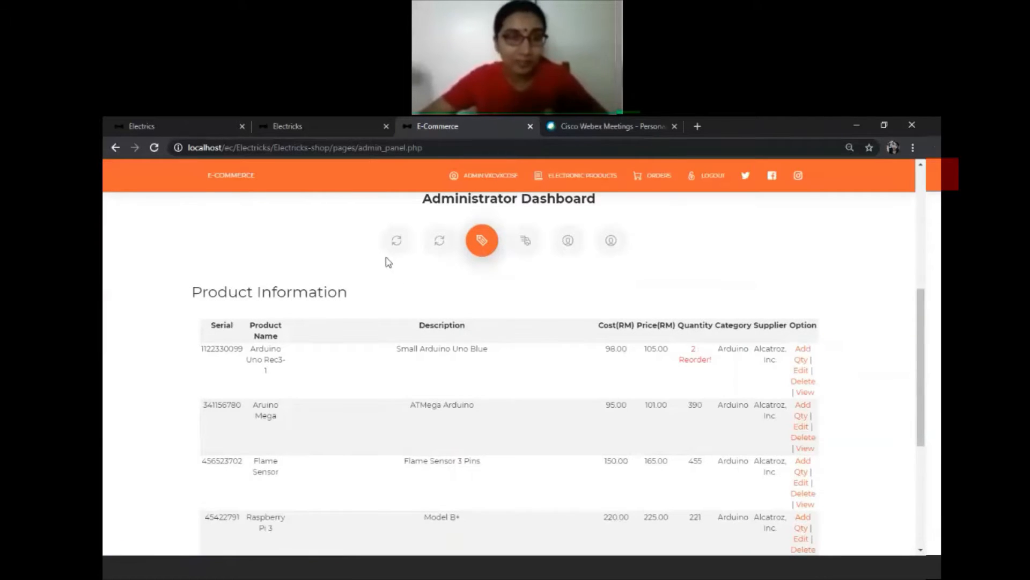
{"action": "left_click", "coordinate": [397, 240]}
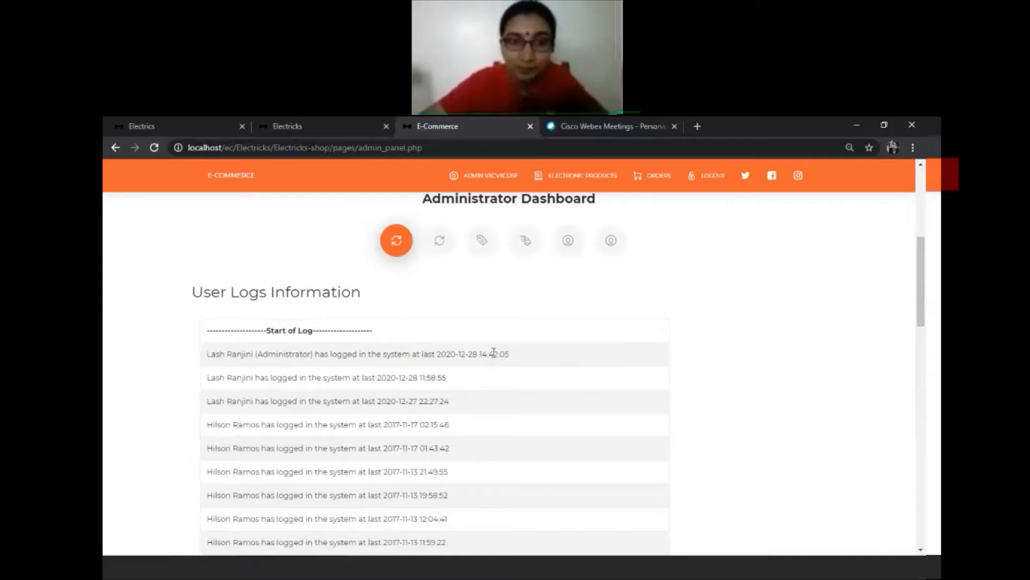
{"action": "left_click", "coordinate": [440, 249]}
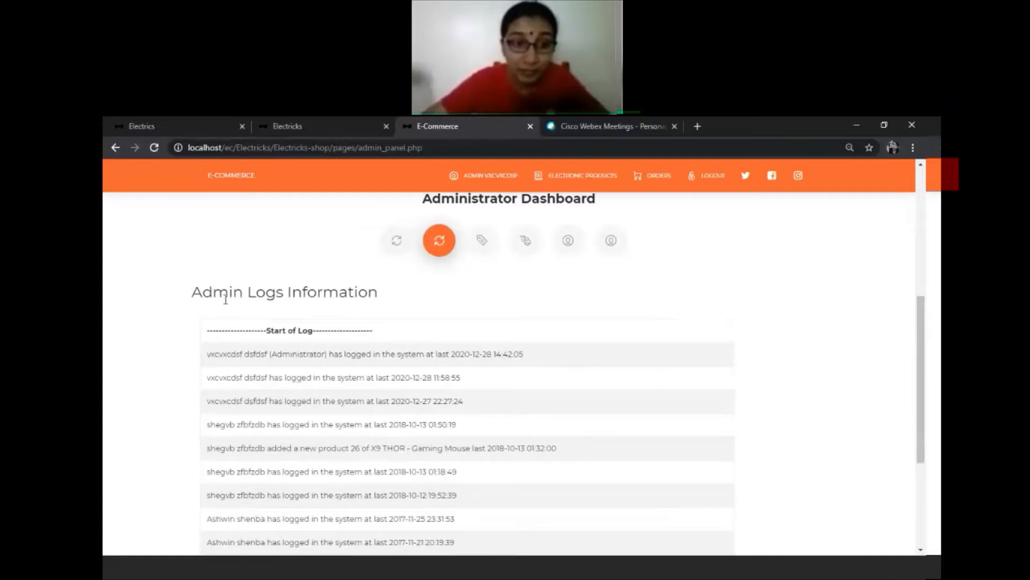
{"action": "left_click", "coordinate": [481, 246]}
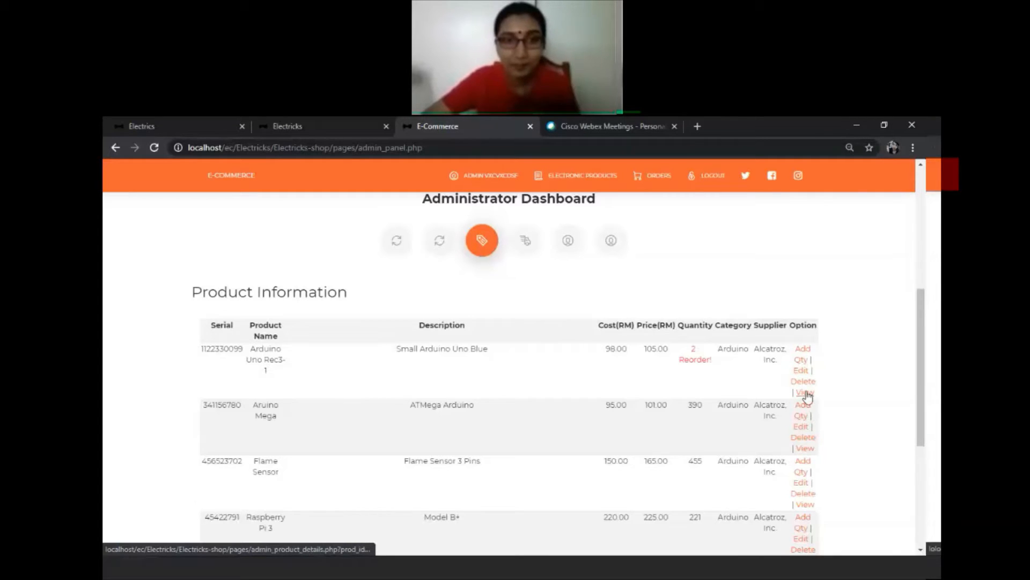
- Open the supplier Alcatroz, Inc. for editing from the supplier list and submit its details as they are
{"action": "left_click", "coordinate": [525, 244]}
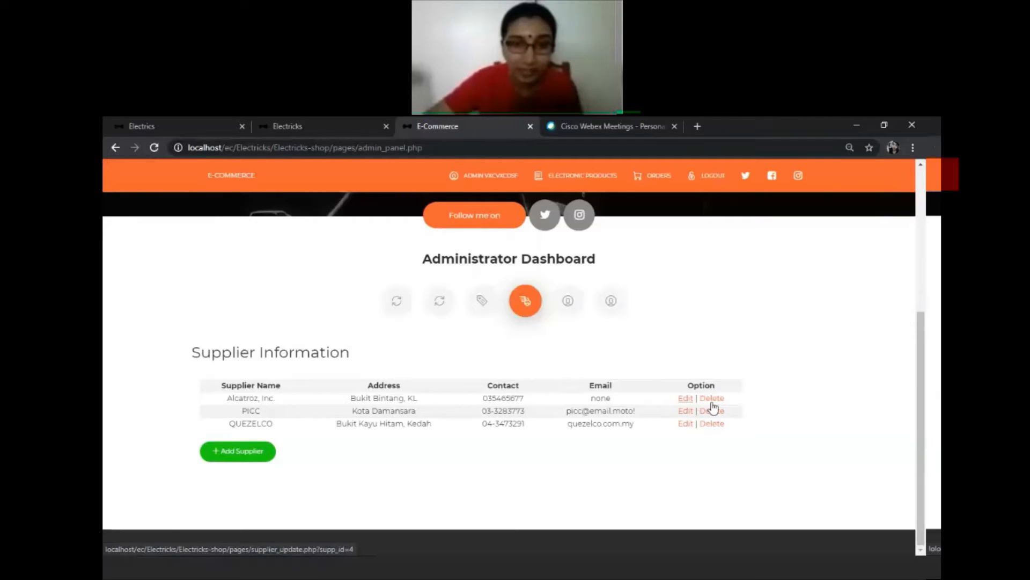
{"action": "left_click", "coordinate": [686, 398]}
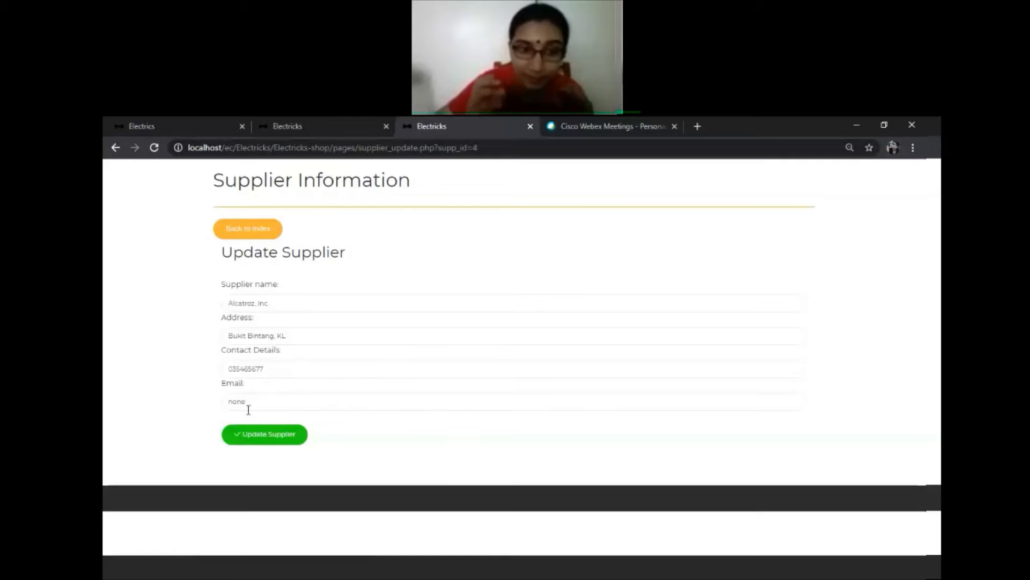
{"action": "left_click", "coordinate": [253, 437]}
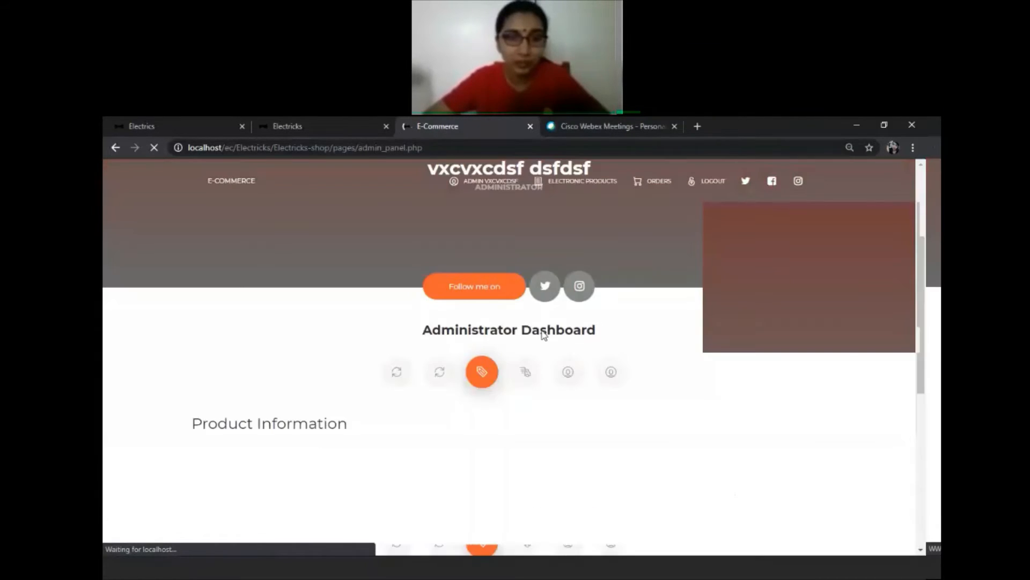
- Show the supplier, user and admin information lists in the Administrator Dashboard
{"action": "scroll", "coordinate": [542, 331], "scroll_direction": "down", "scroll_amount": 1}
{"action": "left_click", "coordinate": [527, 306]}
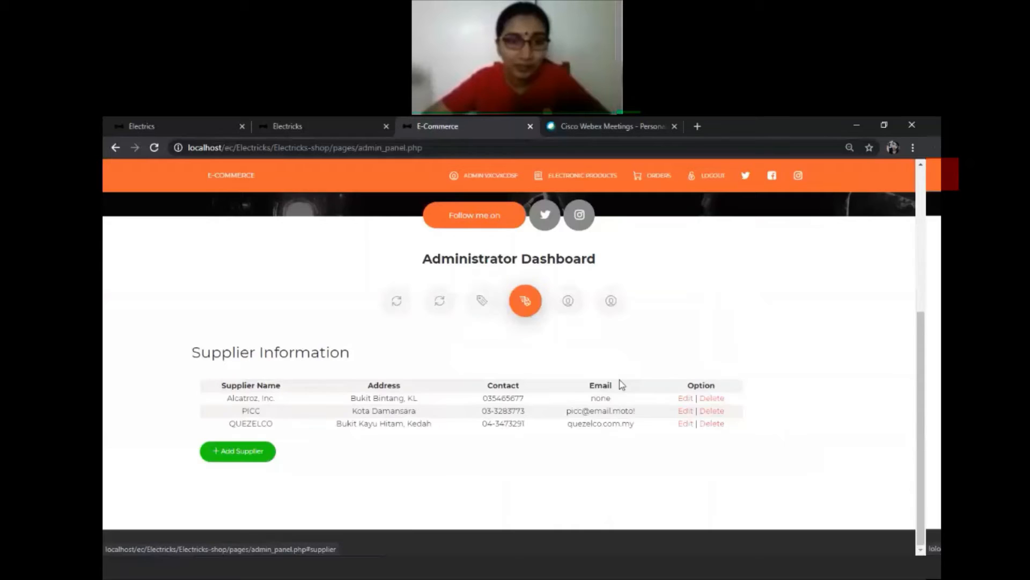
{"action": "left_click", "coordinate": [565, 305]}
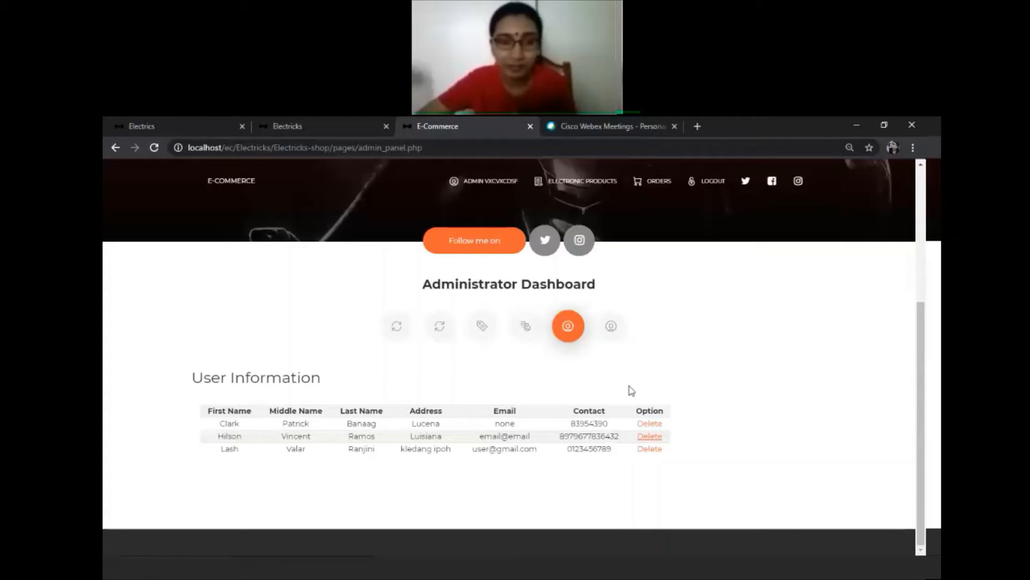
{"action": "left_click", "coordinate": [610, 328]}
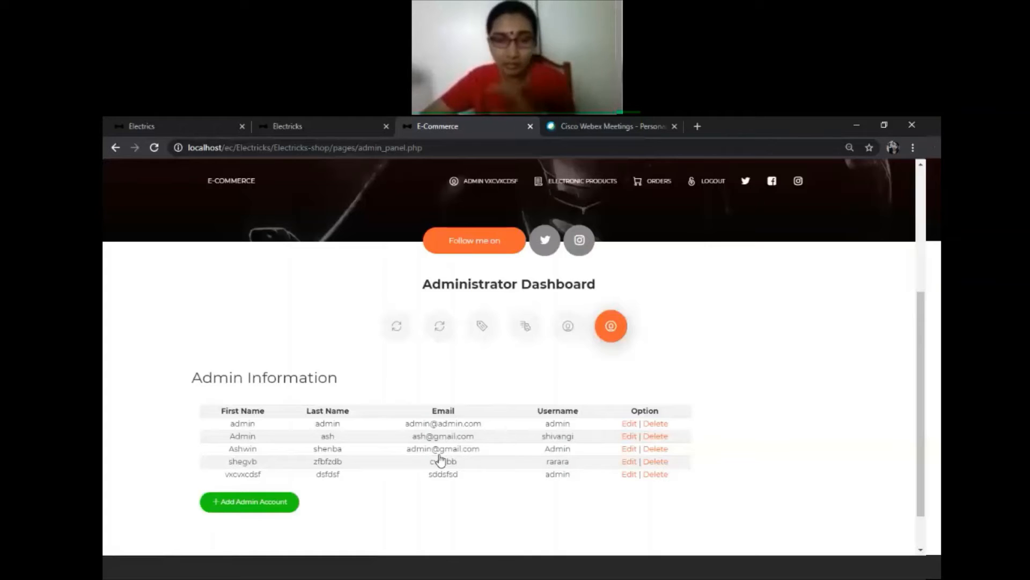
- Edit the last-listed admin account, set its first name to Admin, replace the last name, and update the account
{"action": "left_click", "coordinate": [627, 474]}
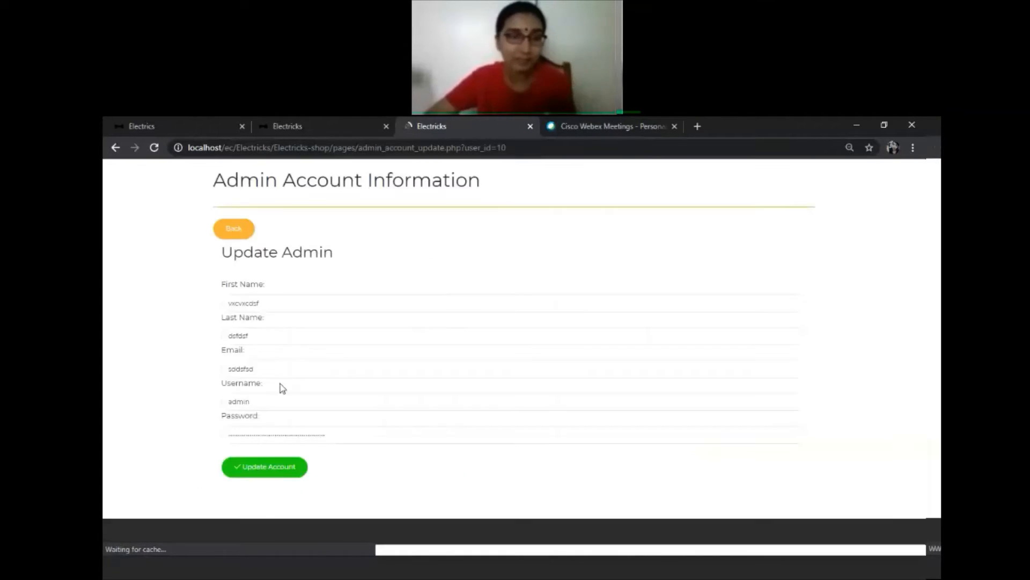
{"action": "double_click", "coordinate": [280, 301]}
{"action": "left_click", "coordinate": [273, 304]}
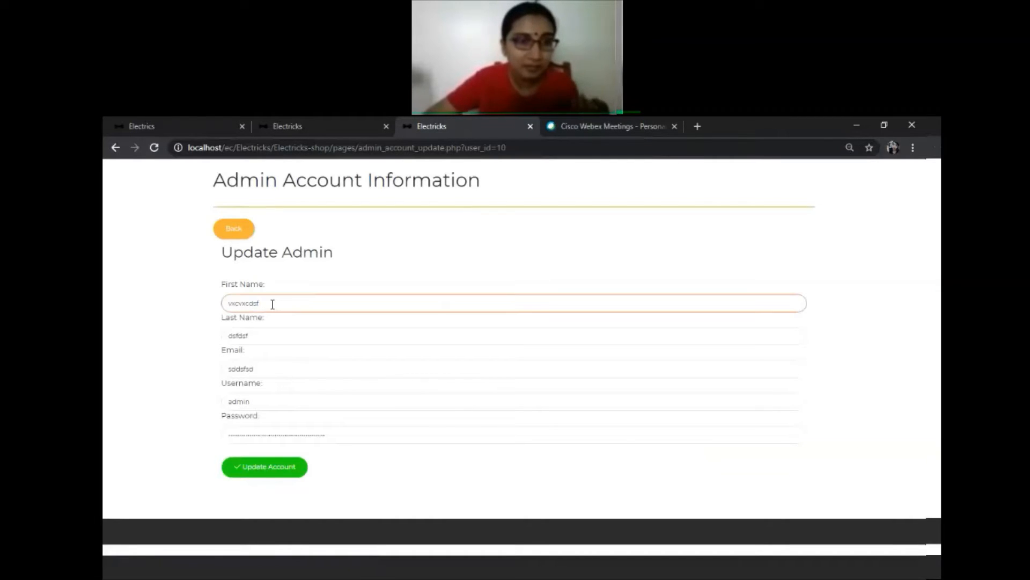
{"action": "type", "text": "Admi"}
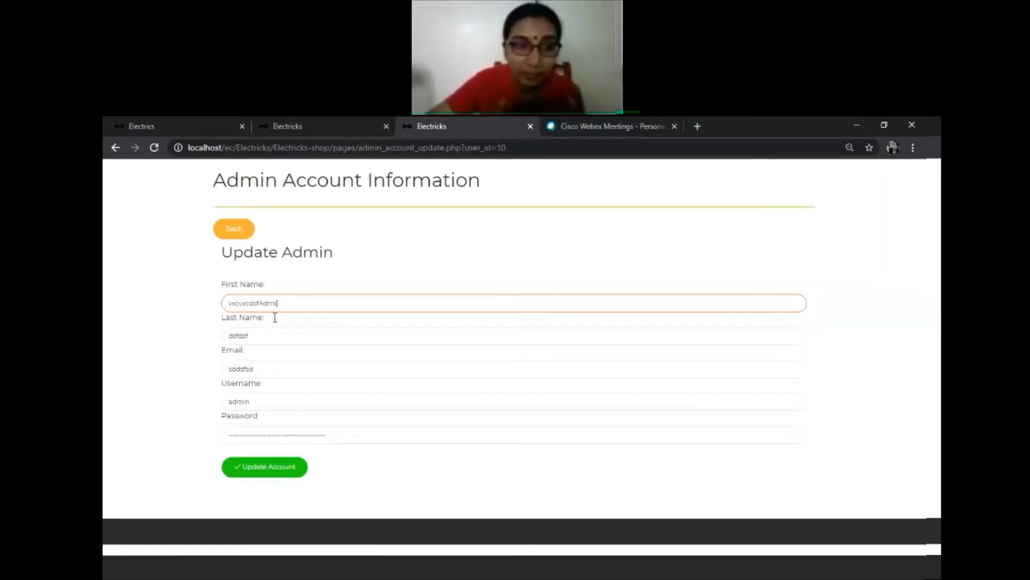
{"action": "type", "text": "n"}
{"action": "double_click", "coordinate": [304, 302]}
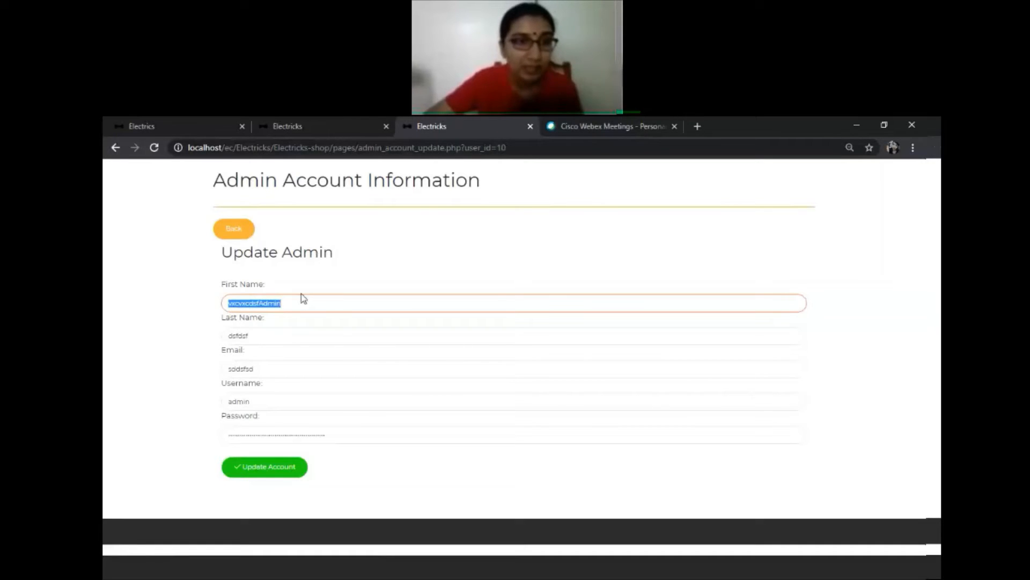
{"action": "key", "text": "BackSpace"}
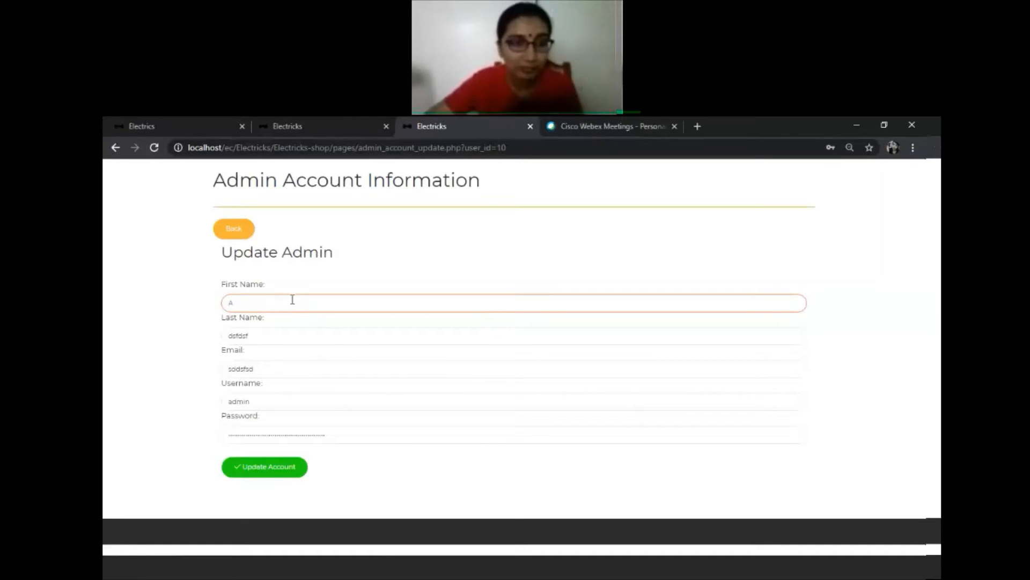
{"action": "type", "text": "A"}
{"action": "left_click", "coordinate": [280, 464]}
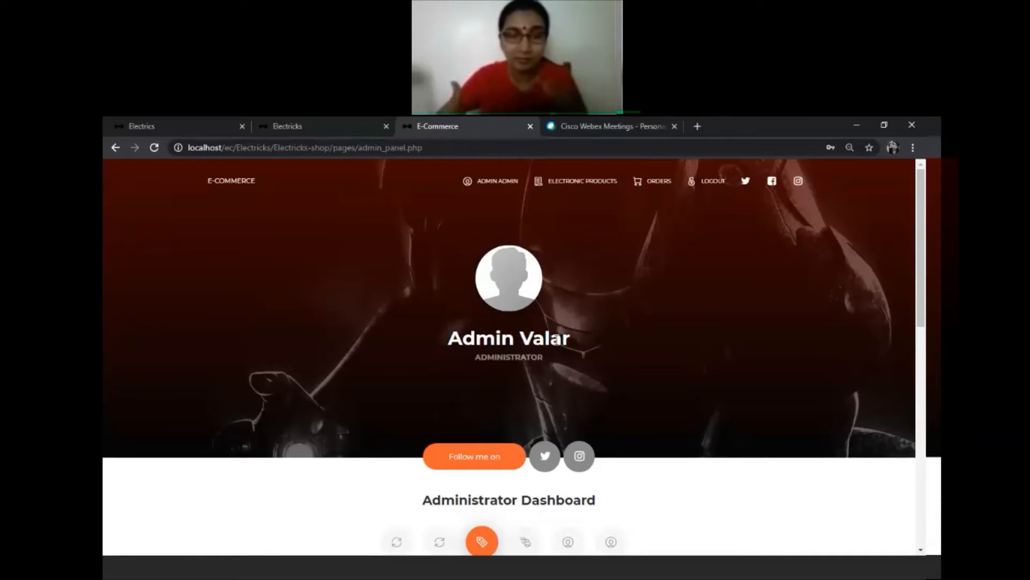
- Open the product Arduino Uno Rec3-1 for editing, review its details, and submit the update as it is
{"action": "scroll", "coordinate": [557, 340], "scroll_direction": "down", "scroll_amount": 1}
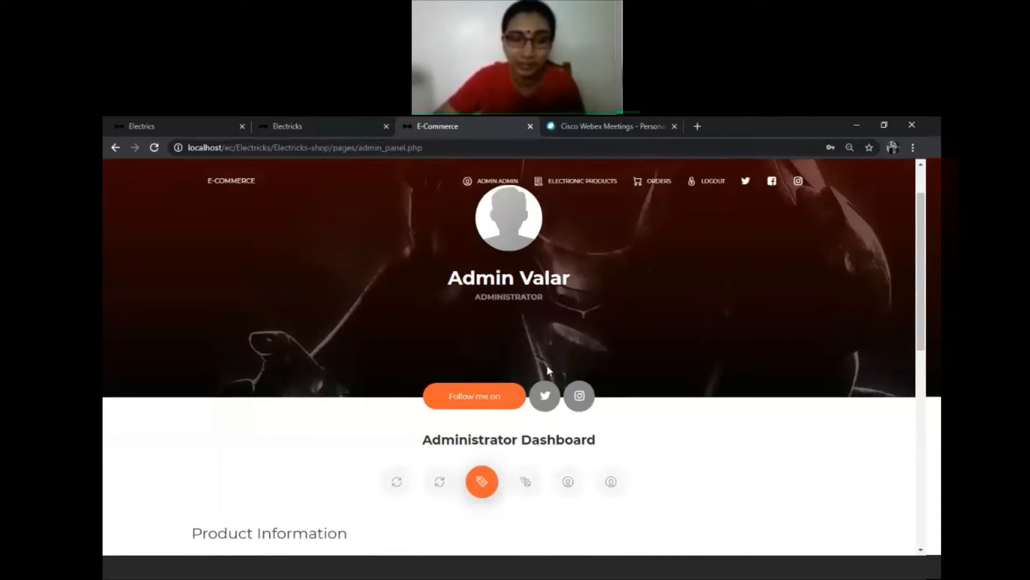
{"action": "scroll", "coordinate": [547, 369], "scroll_direction": "down", "scroll_amount": 2}
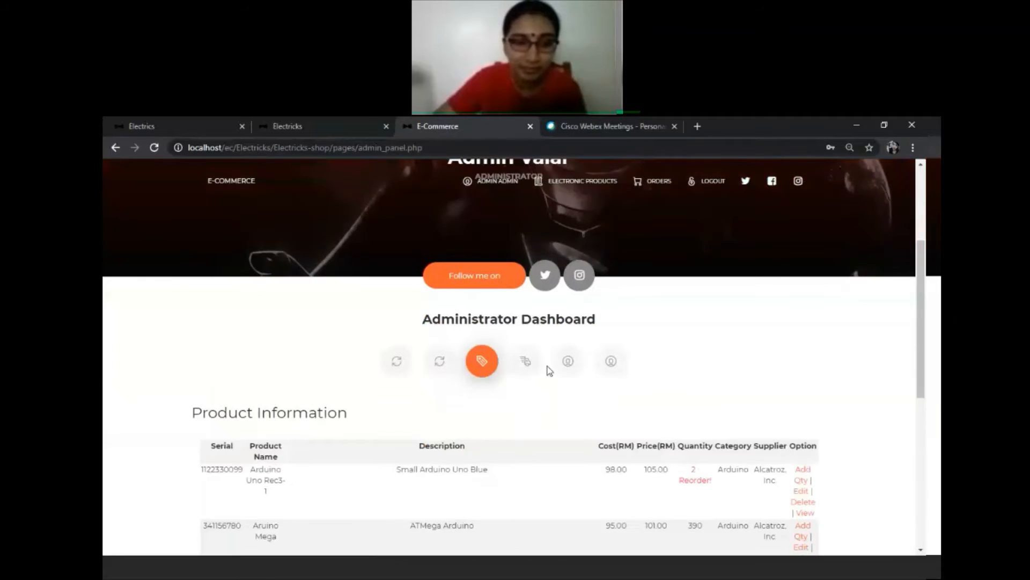
{"action": "scroll", "coordinate": [549, 371], "scroll_direction": "down", "scroll_amount": 1}
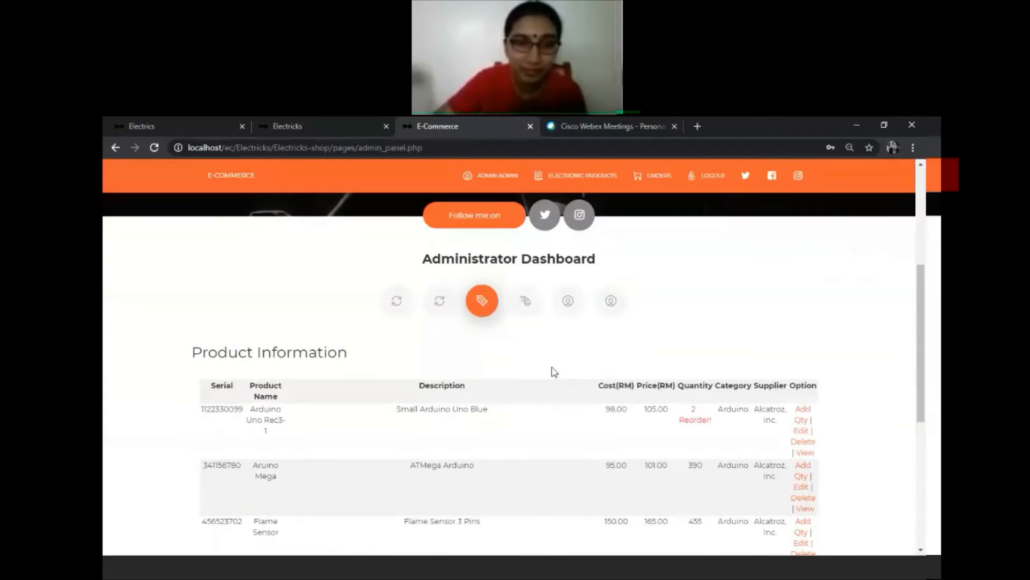
{"action": "left_click", "coordinate": [800, 433]}
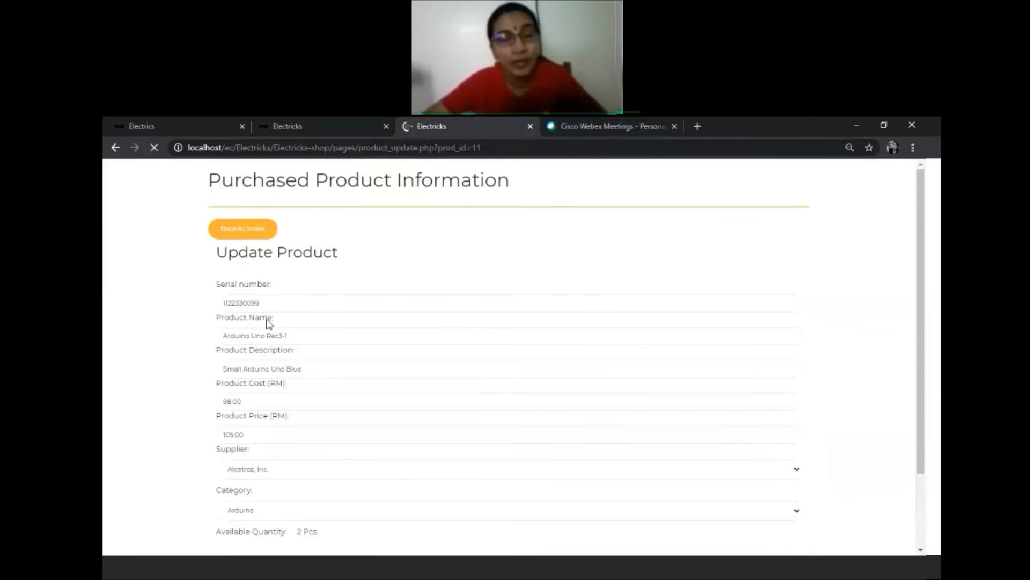
{"action": "scroll", "coordinate": [261, 250], "scroll_direction": "down", "scroll_amount": 2}
{"action": "scroll", "coordinate": [262, 247], "scroll_direction": "up", "scroll_amount": 2}
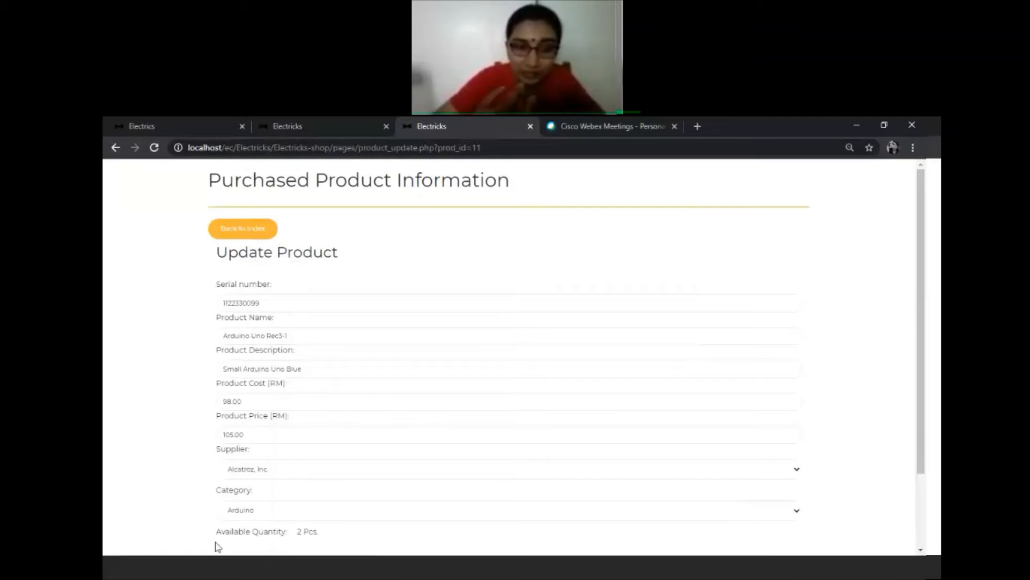
{"action": "scroll", "coordinate": [218, 546], "scroll_direction": "down", "scroll_amount": 1}
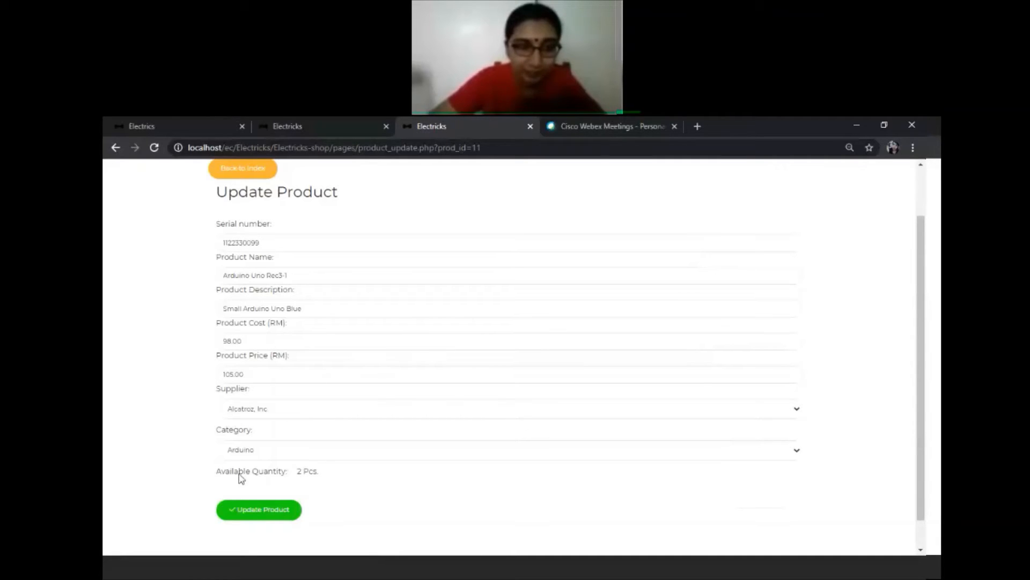
{"action": "left_click", "coordinate": [259, 510]}
- View the Customer Orders page and return to the admin home page
{"action": "left_click", "coordinate": [650, 185]}
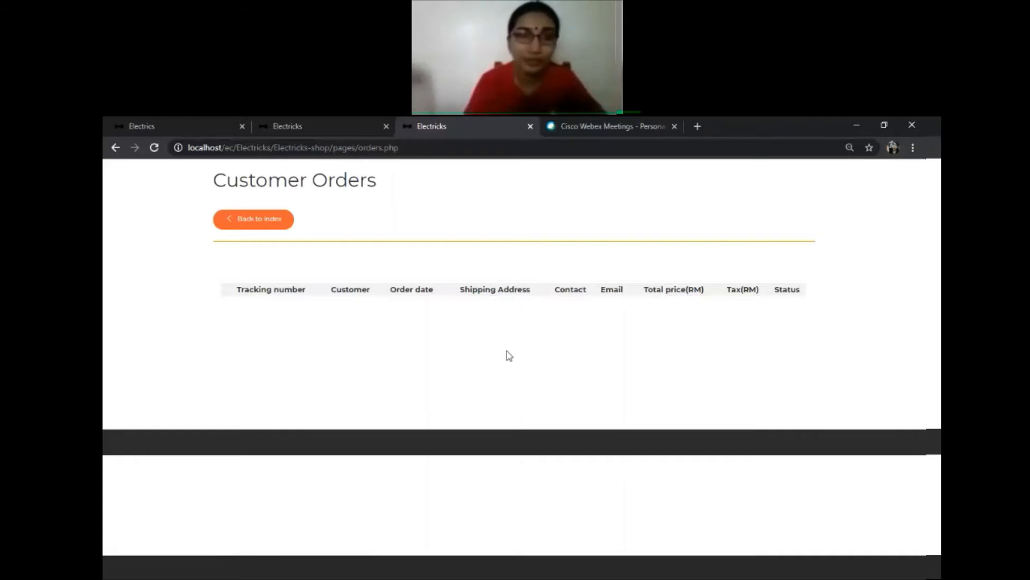
{"action": "left_click", "coordinate": [253, 219]}
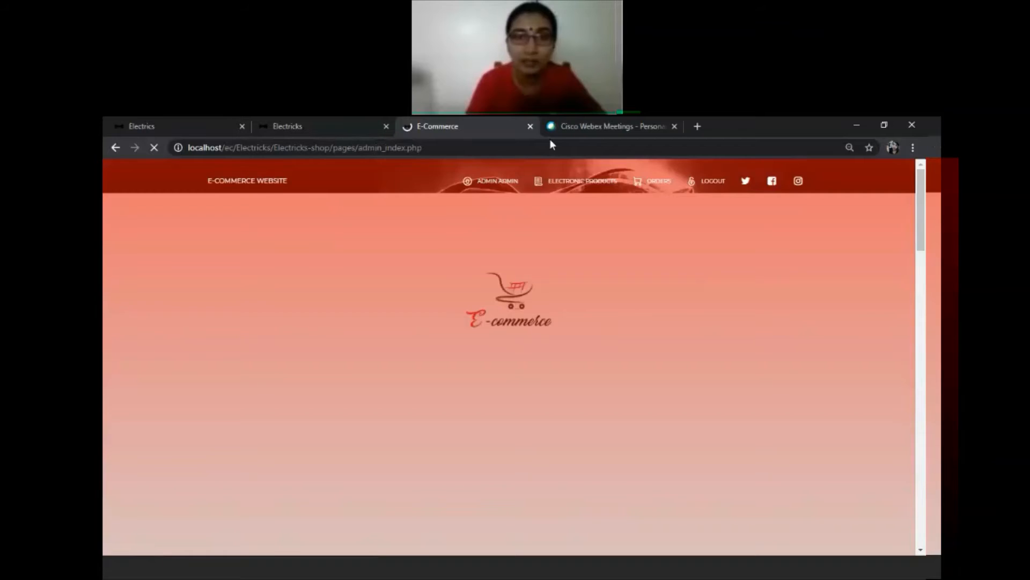
- Browse the product listings on the admin home page and return to the Arduino Uno Rec3-1 entry
{"action": "scroll", "coordinate": [306, 344], "scroll_direction": "down", "scroll_amount": 2}
{"action": "scroll", "coordinate": [314, 352], "scroll_direction": "down", "scroll_amount": 3}
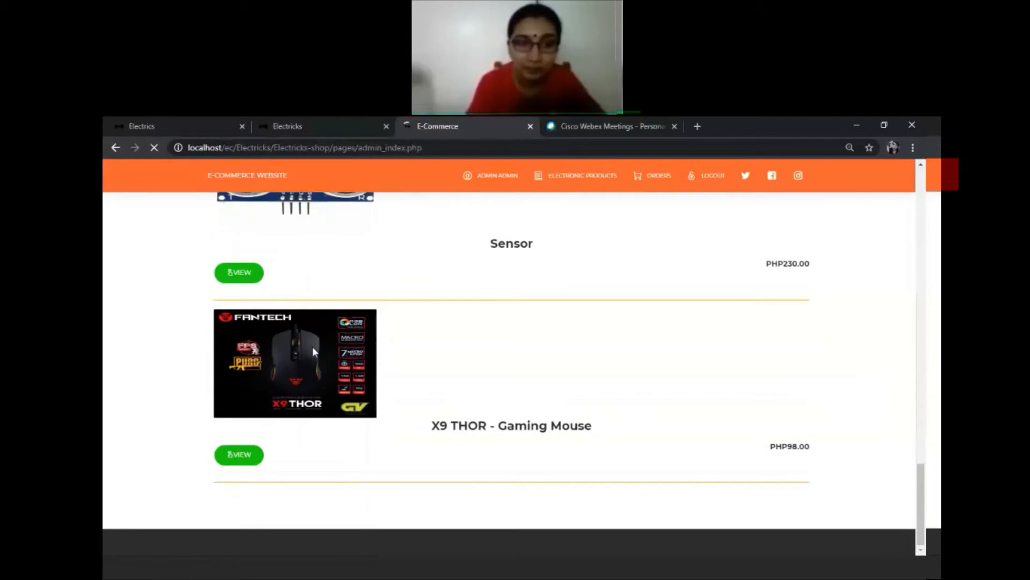
{"action": "scroll", "coordinate": [314, 350], "scroll_direction": "up", "scroll_amount": 5}
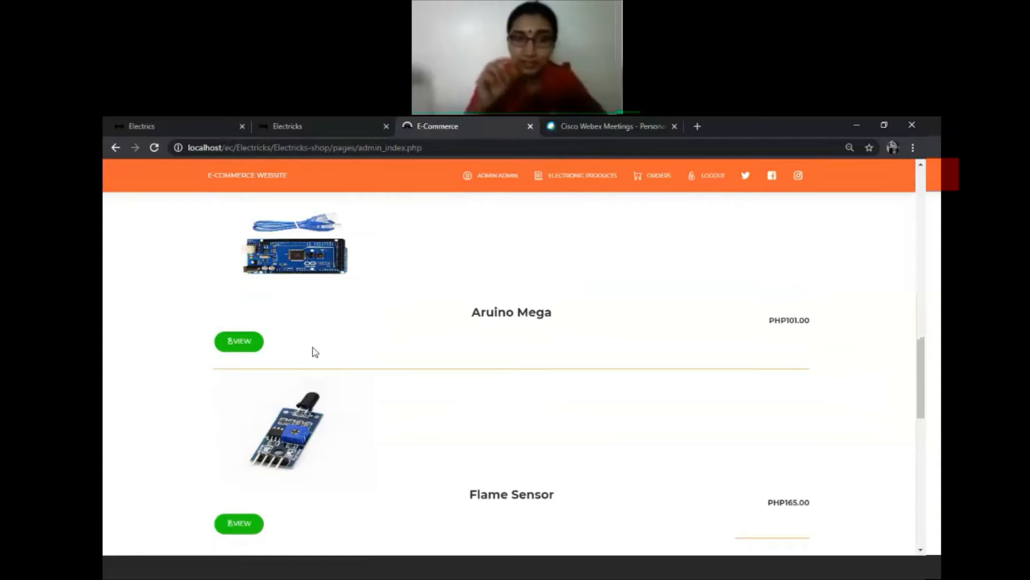
{"action": "scroll", "coordinate": [311, 350], "scroll_direction": "up", "scroll_amount": 10}
{"action": "scroll", "coordinate": [556, 209], "scroll_direction": "down", "scroll_amount": 3}
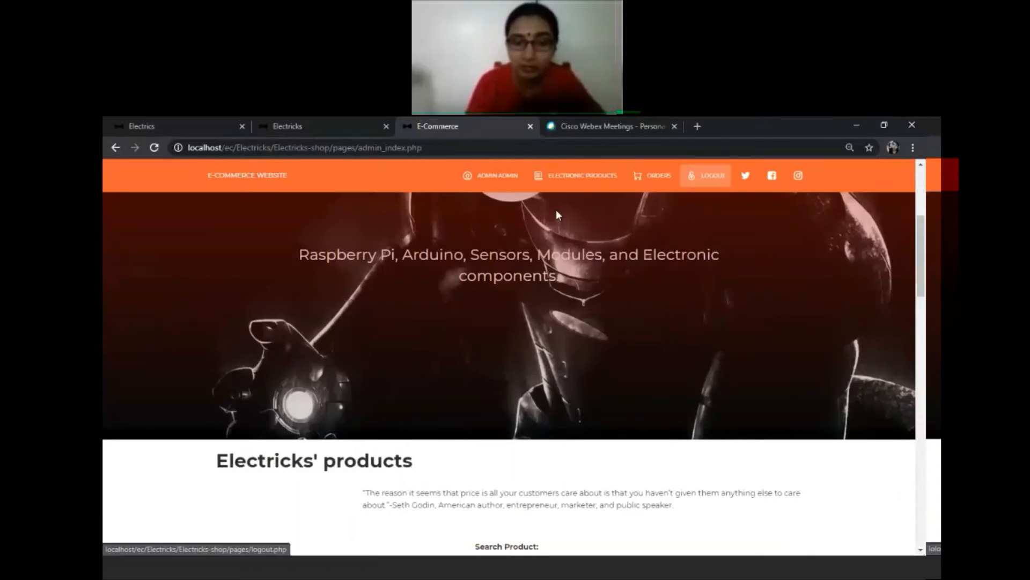
{"action": "scroll", "coordinate": [320, 501], "scroll_direction": "down", "scroll_amount": 5}
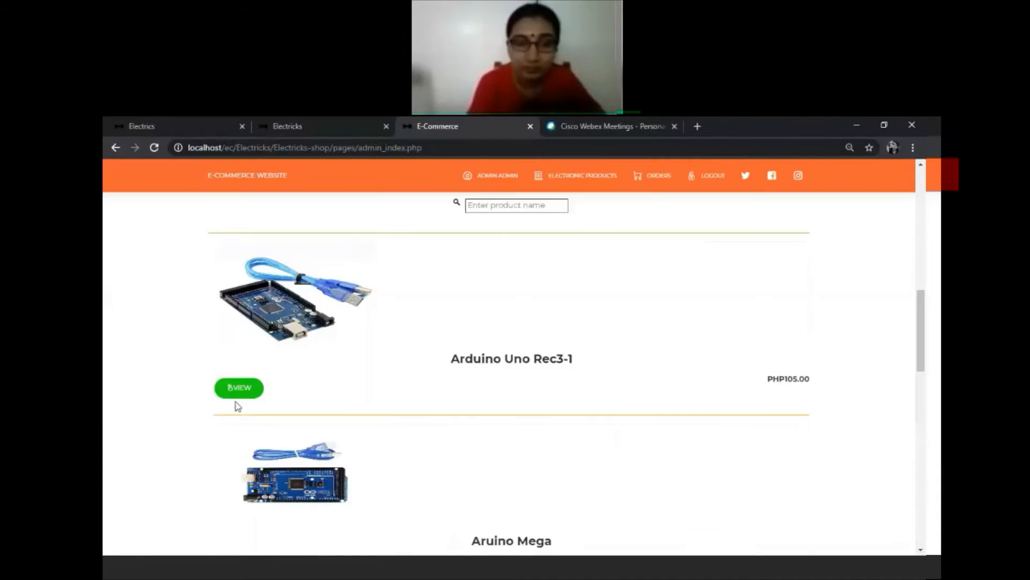
- Open the details of Arduino Uno Rec3-1 from the admin product listings and review its product information
{"action": "left_click", "coordinate": [237, 397]}
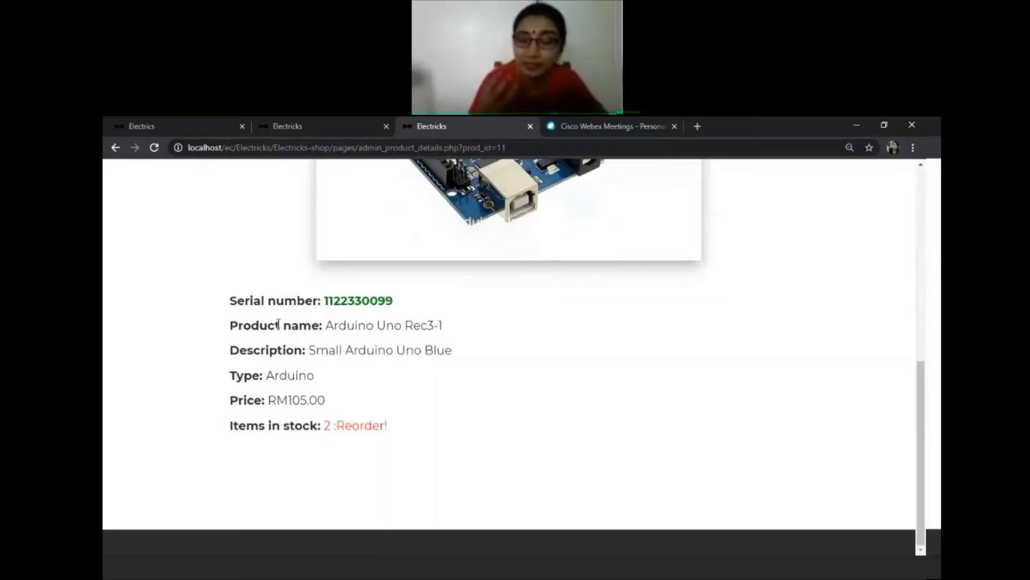
{"action": "scroll", "coordinate": [278, 323], "scroll_direction": "up", "scroll_amount": 1}
{"action": "scroll", "coordinate": [511, 372], "scroll_direction": "up", "scroll_amount": 2}
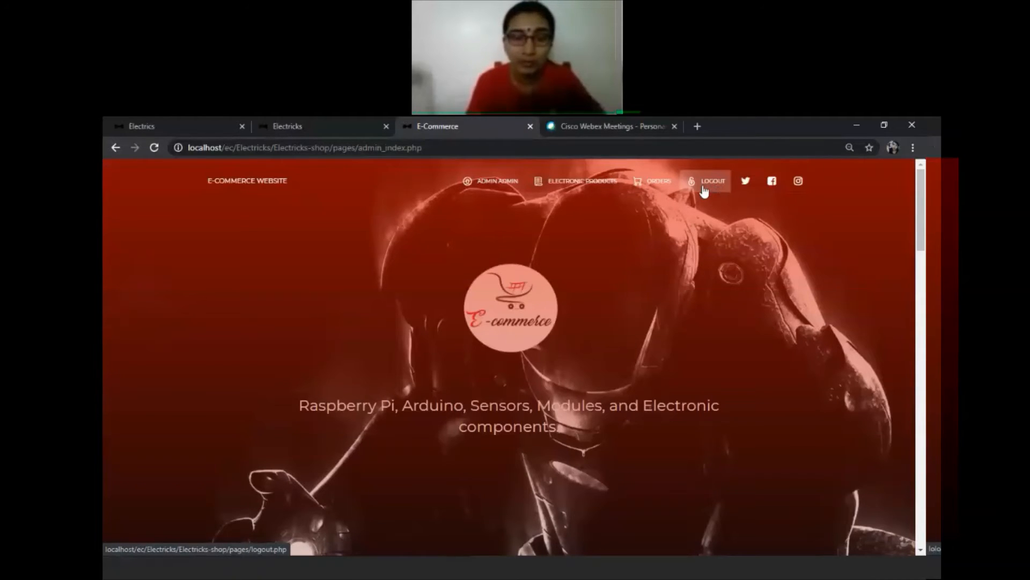
- Log out of the admin account and open the customer sign-up page
{"action": "left_click", "coordinate": [705, 191]}
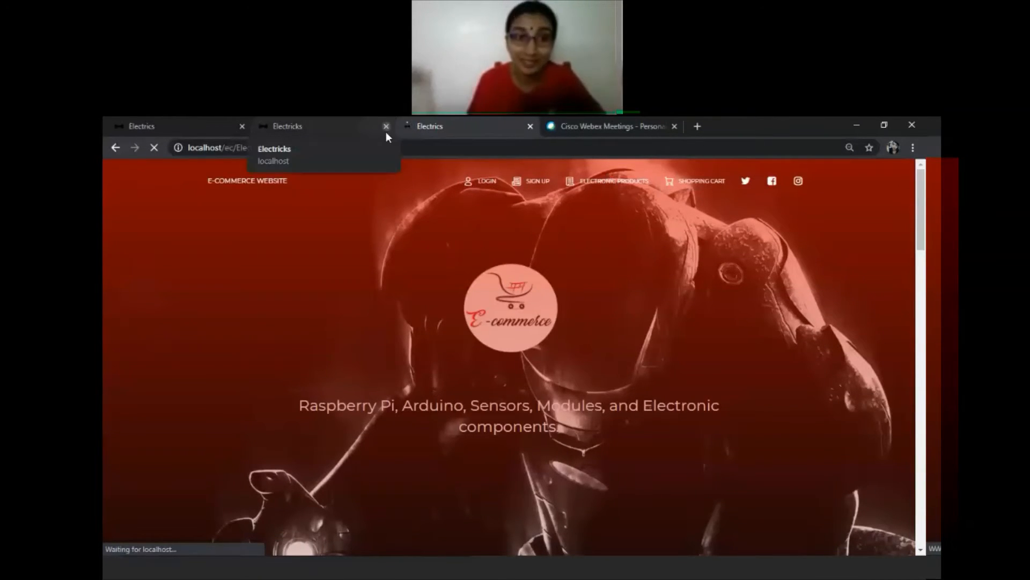
{"action": "left_click", "coordinate": [514, 189]}
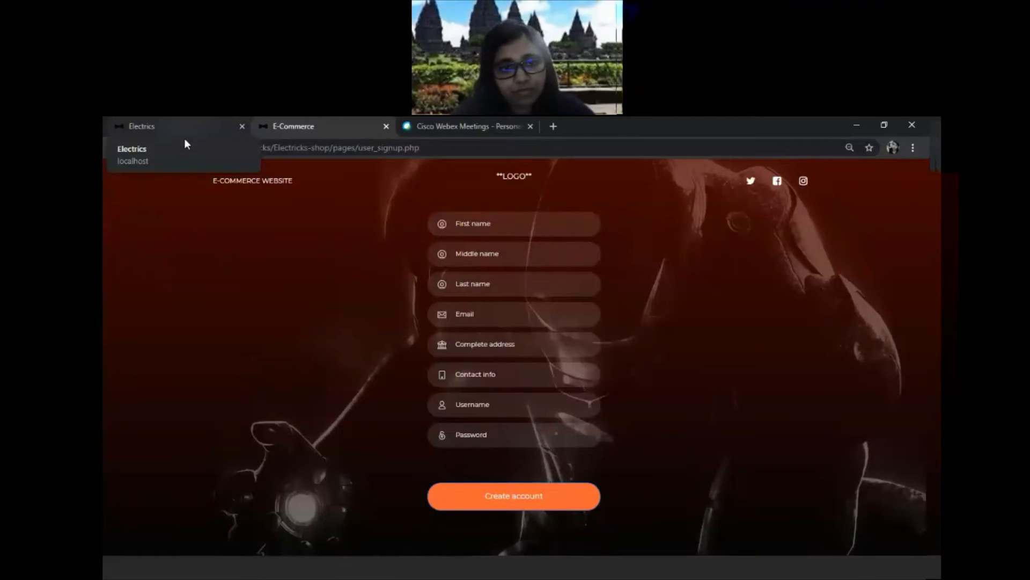
- Open the customer login page in the first browser tab, log in as user1 with the account password, and dismiss the password warning
{"action": "left_click", "coordinate": [195, 131]}
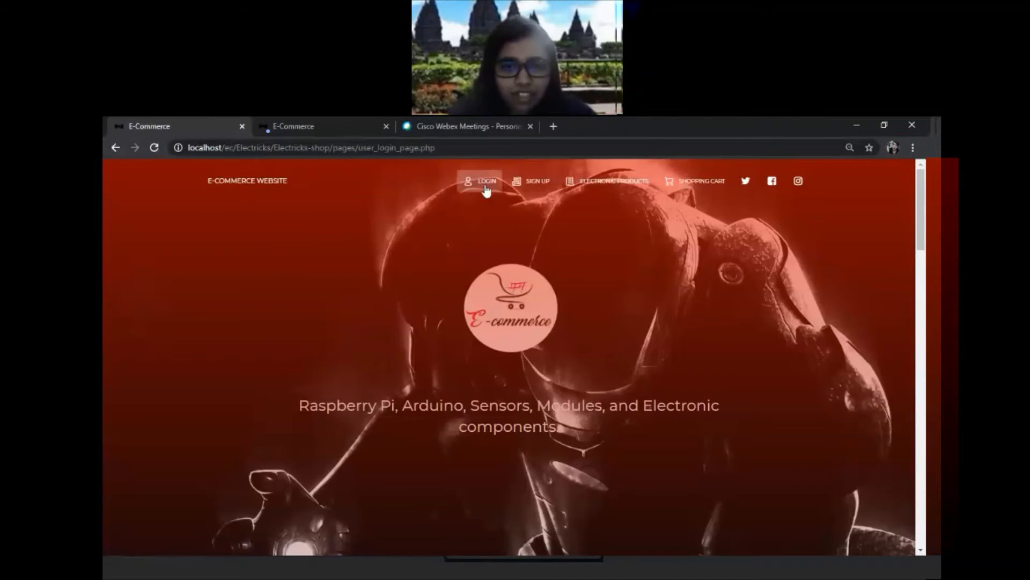
{"action": "left_click", "coordinate": [485, 183]}
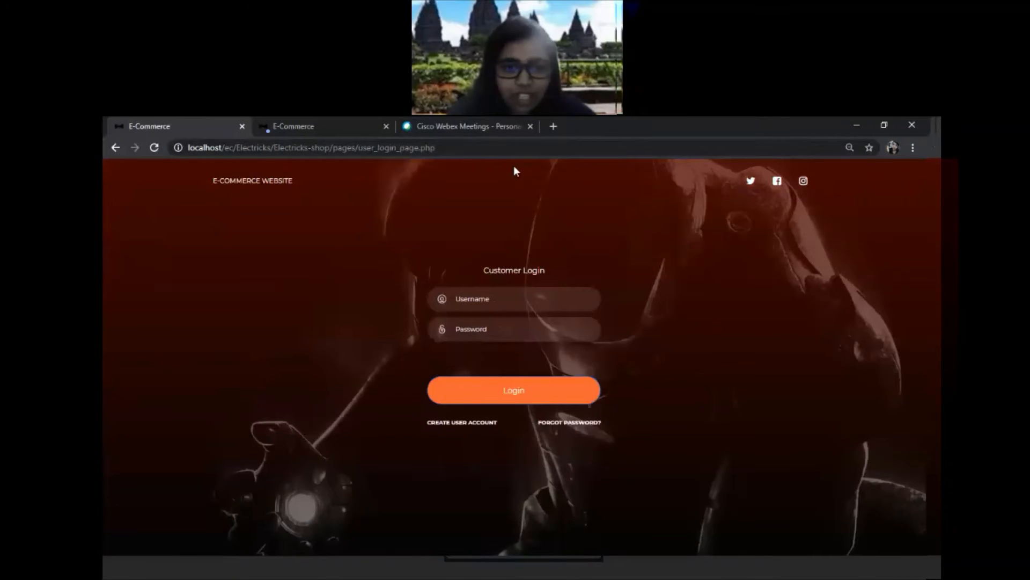
{"action": "left_click", "coordinate": [537, 295]}
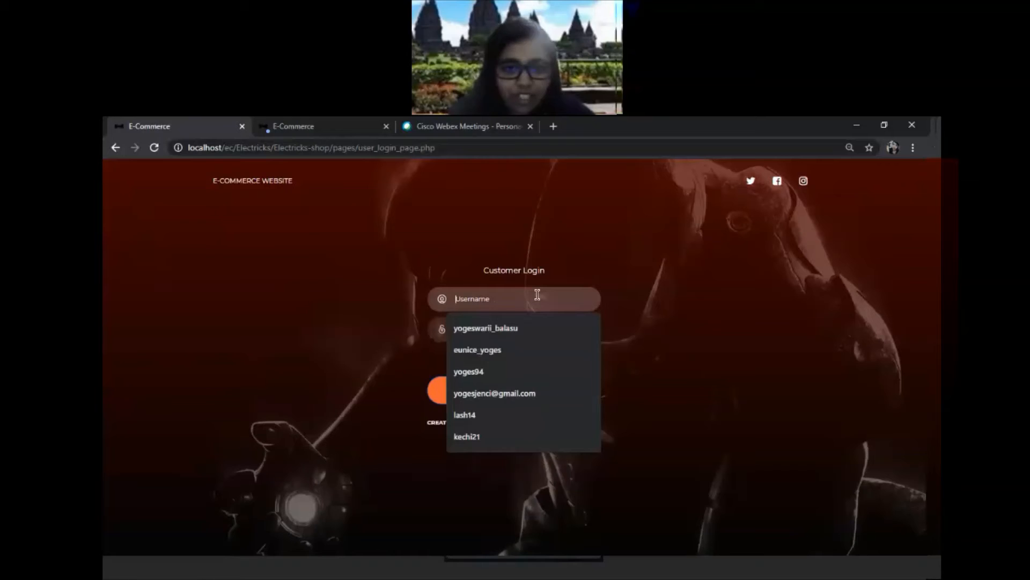
{"action": "type", "text": "user"}
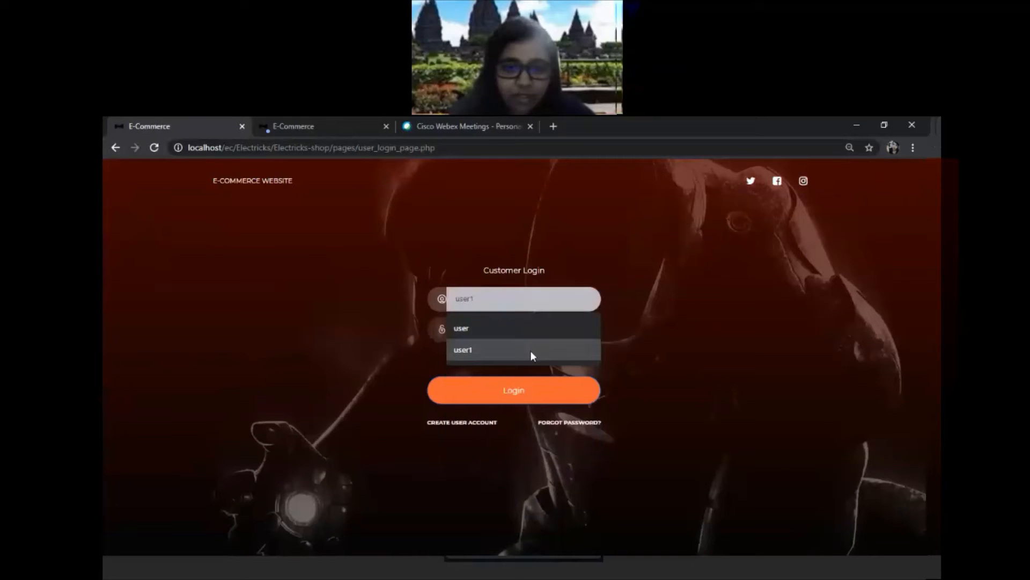
{"action": "left_click", "coordinate": [531, 350]}
{"action": "left_click", "coordinate": [523, 331]}
{"action": "type", "text": "•••••"}
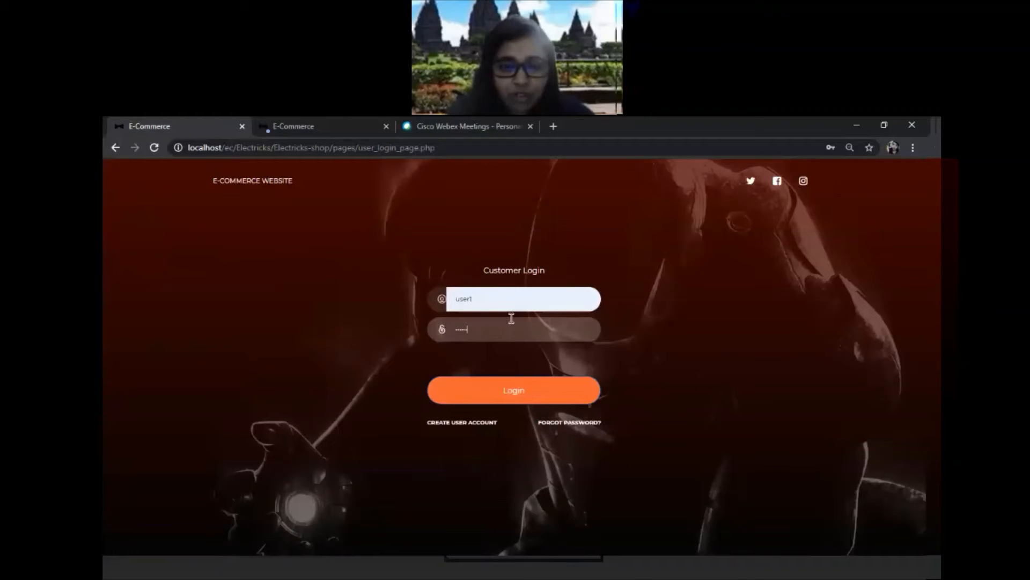
{"action": "left_click", "coordinate": [522, 391]}
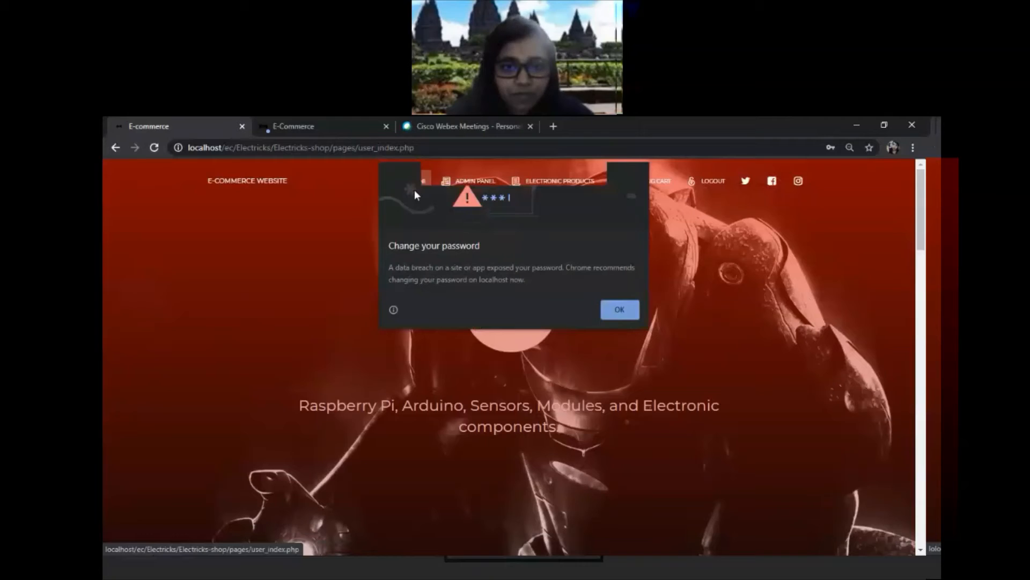
{"action": "left_click", "coordinate": [614, 312]}
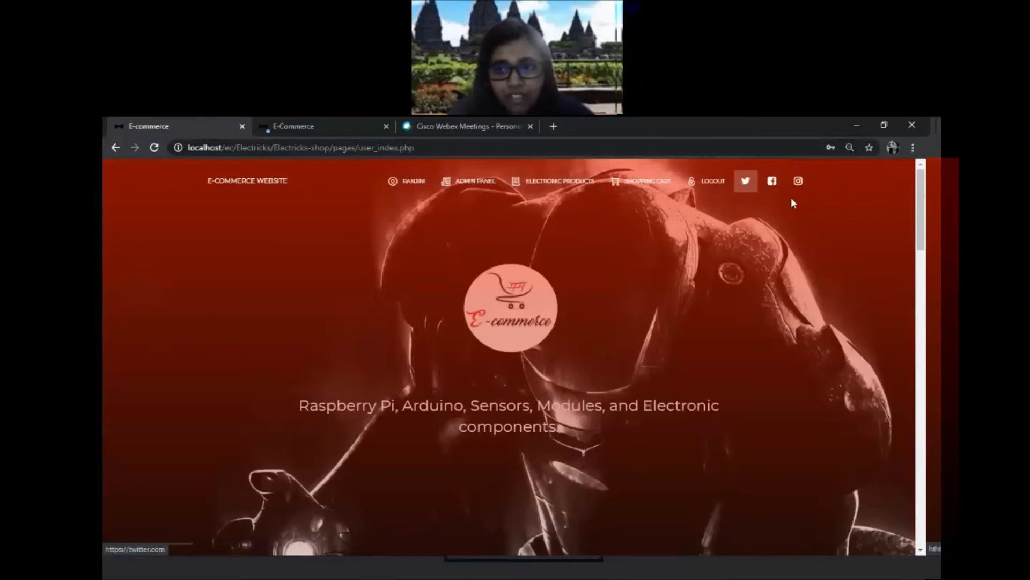
- Browse the product listings on the customer home page and open the details of Aruino Mega
{"action": "scroll", "coordinate": [602, 344], "scroll_direction": "down", "scroll_amount": 2}
{"action": "scroll", "coordinate": [603, 343], "scroll_direction": "up", "scroll_amount": 1}
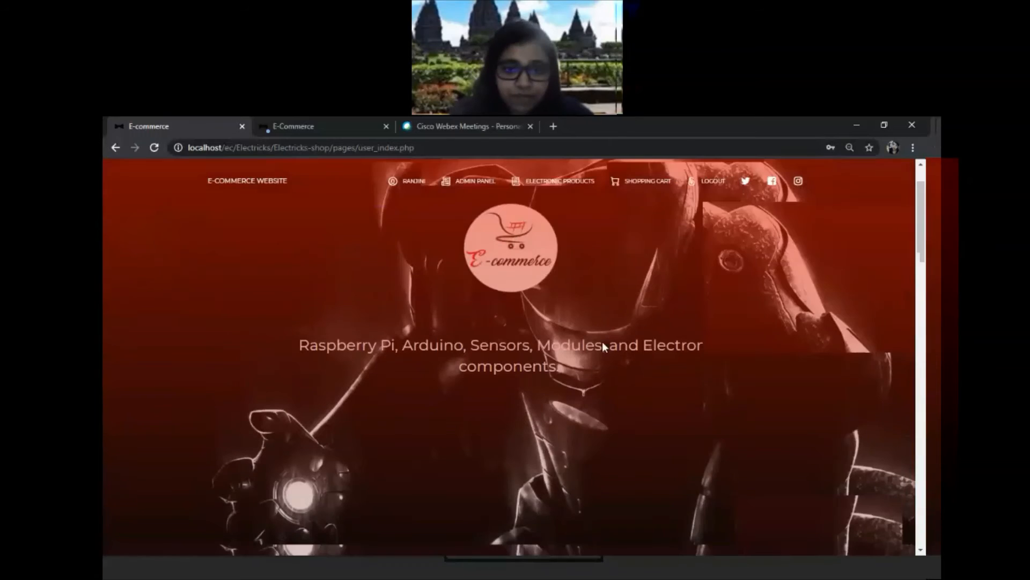
{"action": "scroll", "coordinate": [602, 346], "scroll_direction": "down", "scroll_amount": 1}
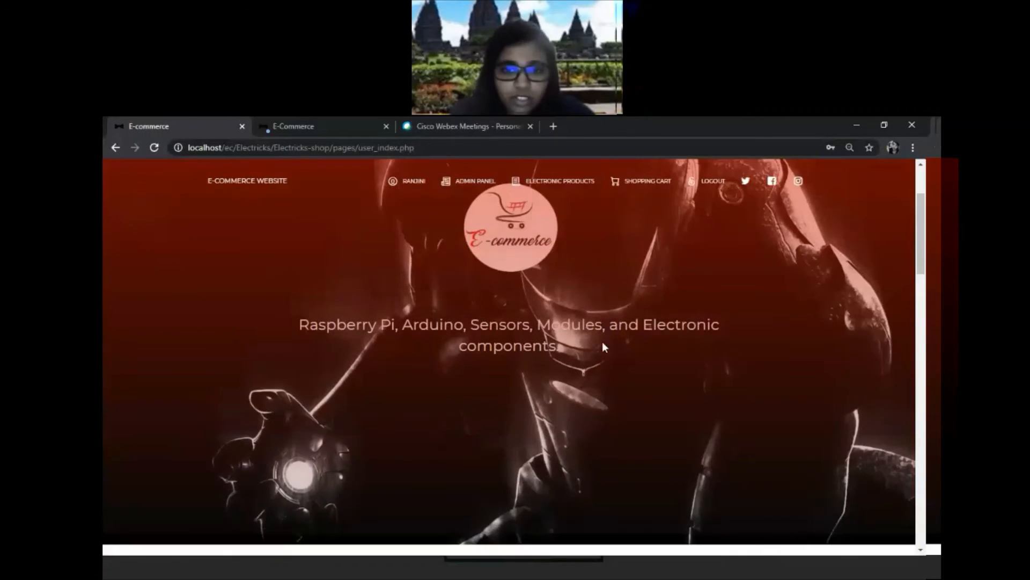
{"action": "scroll", "coordinate": [602, 347], "scroll_direction": "down", "scroll_amount": 6}
{"action": "scroll", "coordinate": [604, 347], "scroll_direction": "down", "scroll_amount": 1}
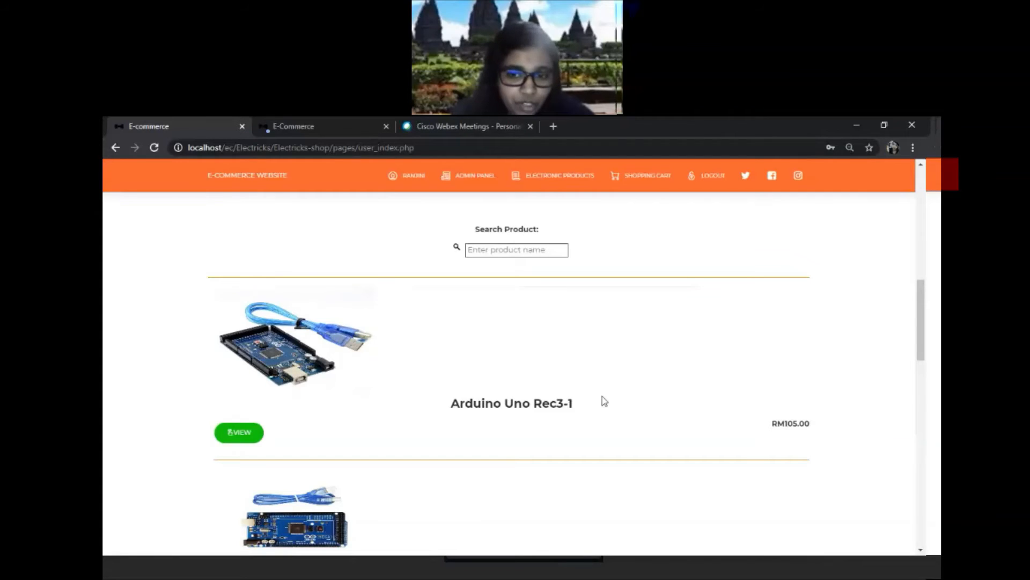
{"action": "scroll", "coordinate": [527, 412], "scroll_direction": "down", "scroll_amount": 1}
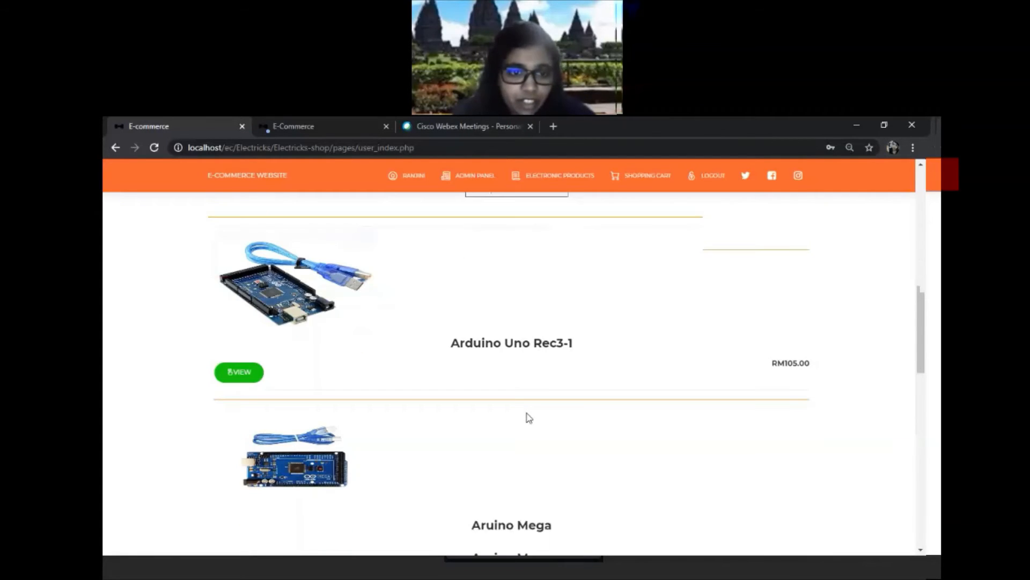
{"action": "scroll", "coordinate": [249, 398], "scroll_direction": "down", "scroll_amount": 3}
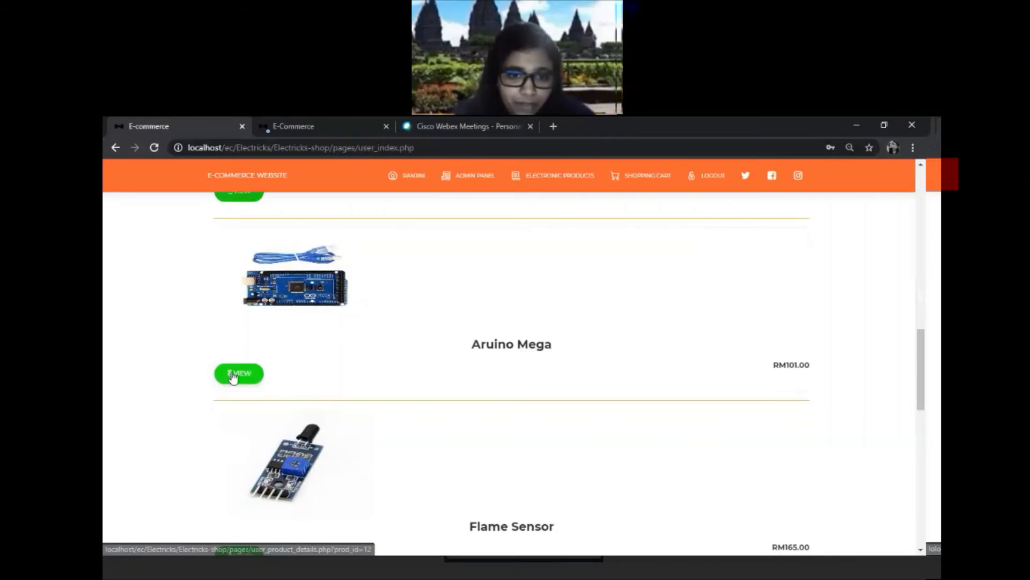
{"action": "left_click", "coordinate": [236, 375]}
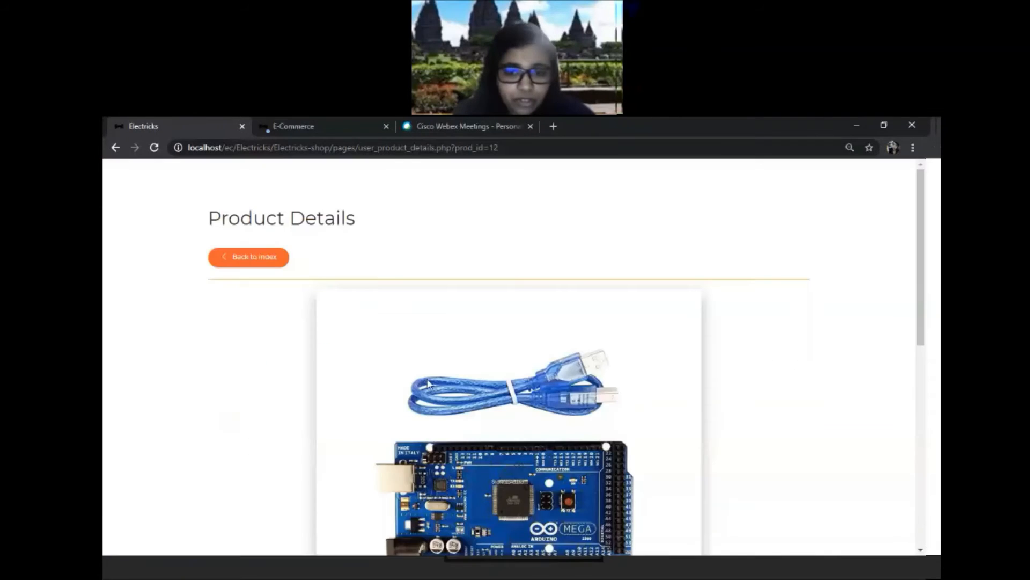
- Review the Aruino Mega's product details and add a quantity of 5 to the shopping cart
{"action": "scroll", "coordinate": [429, 383], "scroll_direction": "down", "scroll_amount": 7}
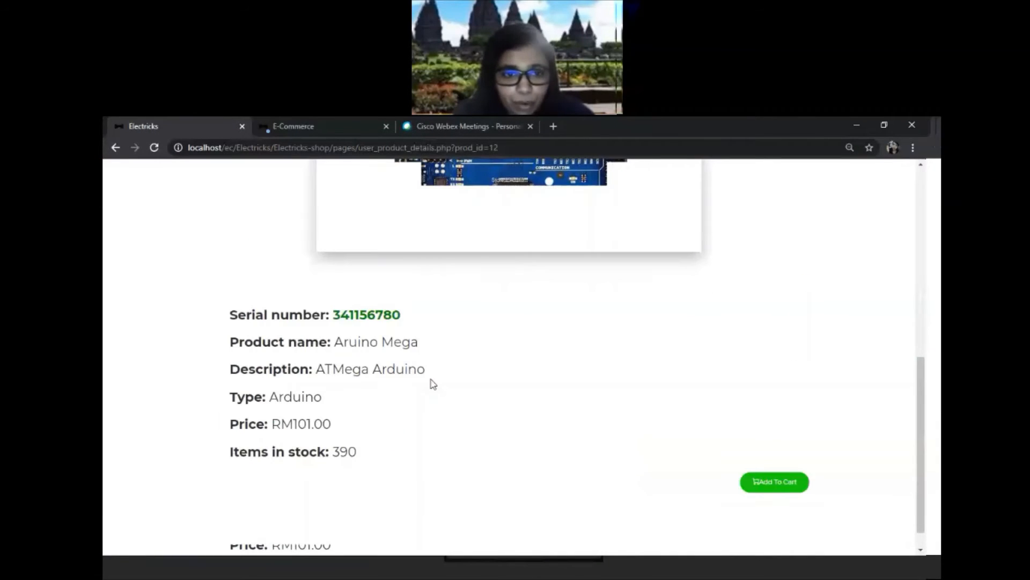
{"action": "scroll", "coordinate": [433, 383], "scroll_direction": "up", "scroll_amount": 2}
{"action": "scroll", "coordinate": [433, 383], "scroll_direction": "up", "scroll_amount": 1}
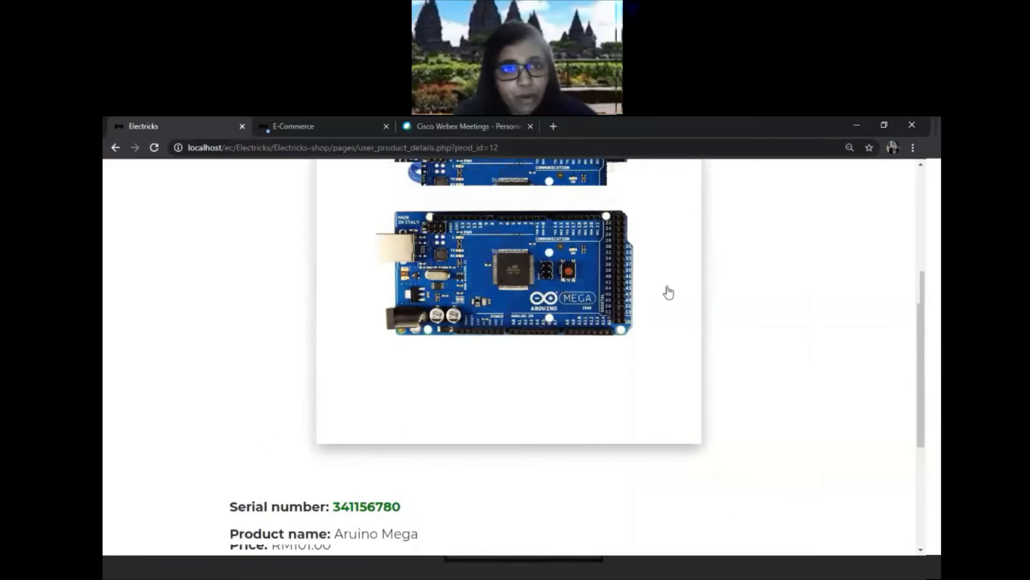
{"action": "scroll", "coordinate": [478, 346], "scroll_direction": "down", "scroll_amount": 1}
{"action": "scroll", "coordinate": [477, 346], "scroll_direction": "down", "scroll_amount": 3}
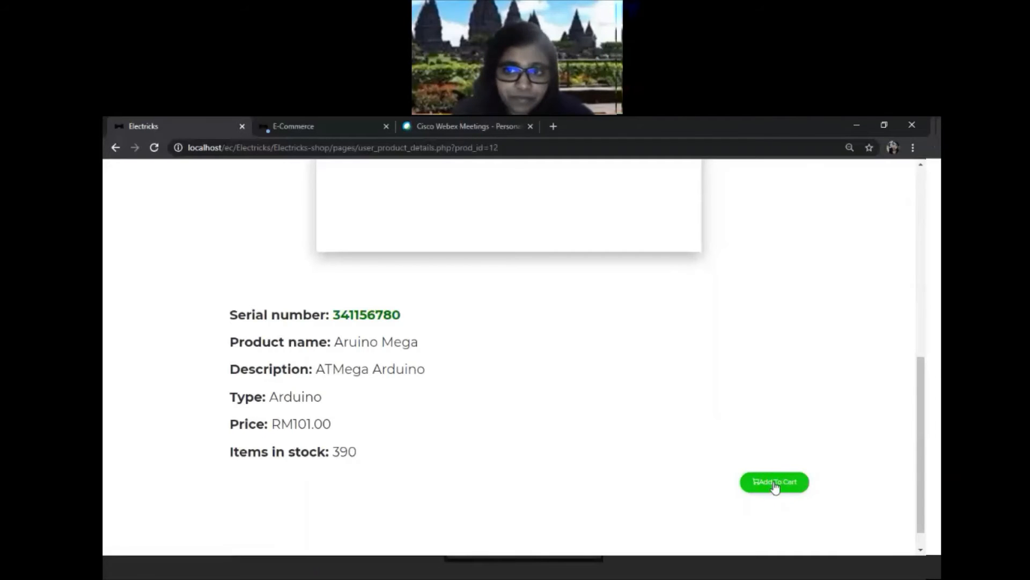
{"action": "left_click", "coordinate": [774, 483]}
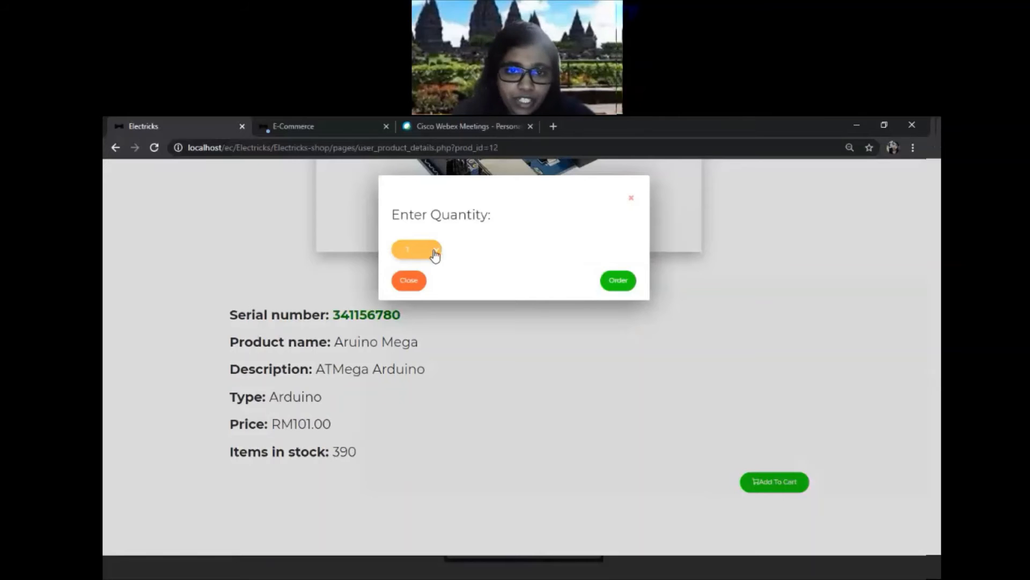
{"action": "left_click", "coordinate": [435, 254]}
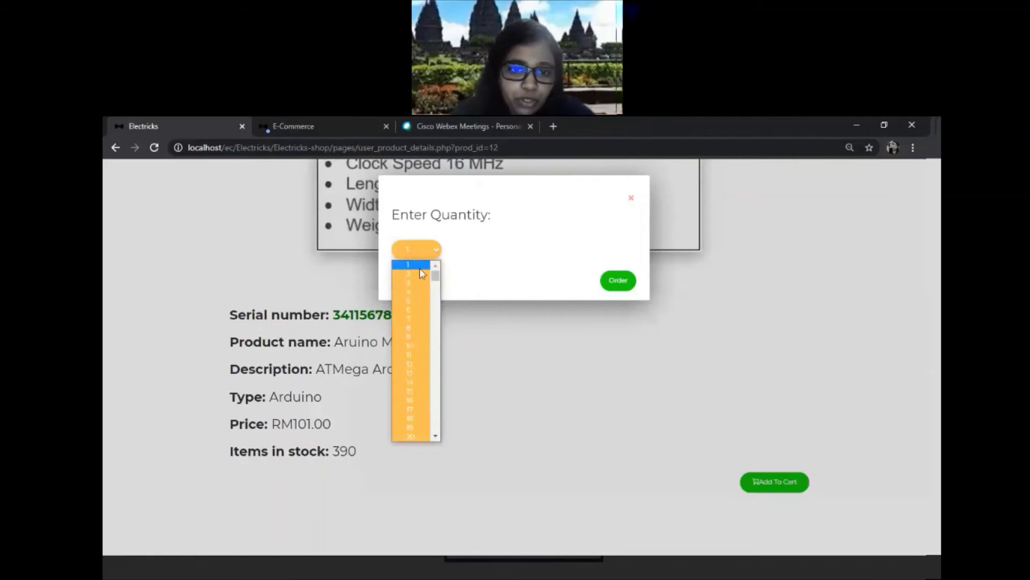
{"action": "left_click", "coordinate": [414, 300]}
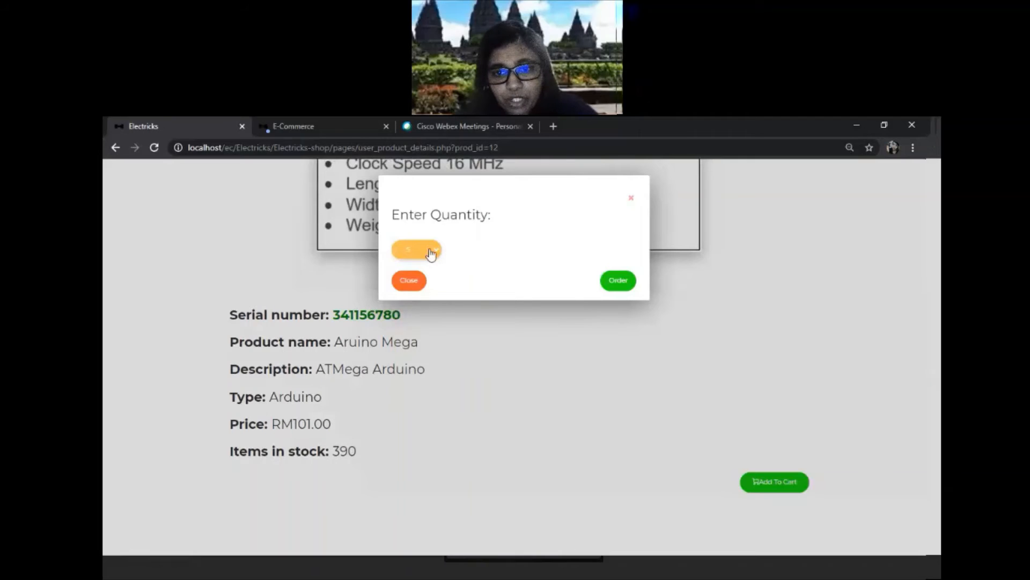
{"action": "left_click", "coordinate": [620, 284]}
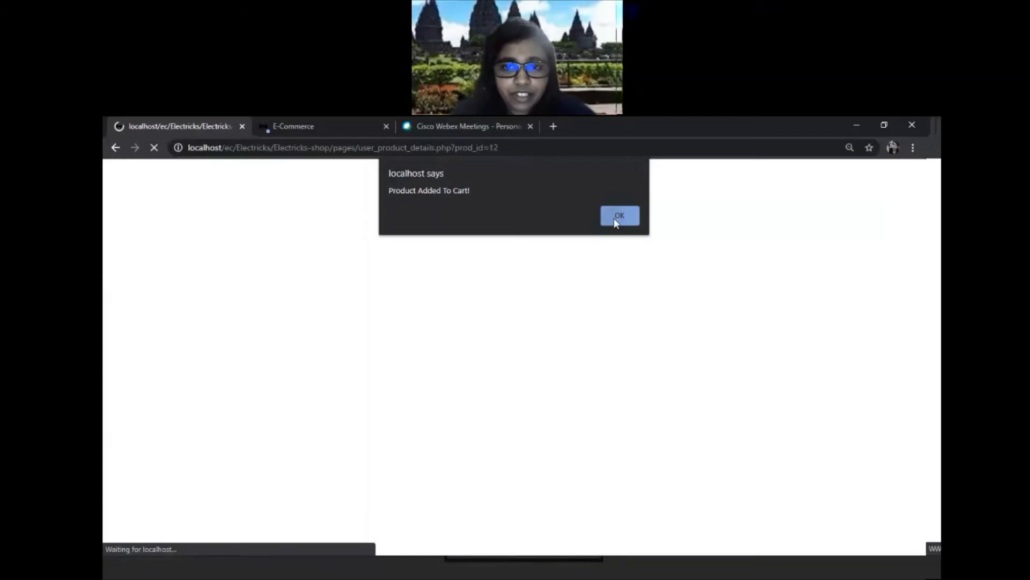
{"action": "left_click", "coordinate": [617, 217]}
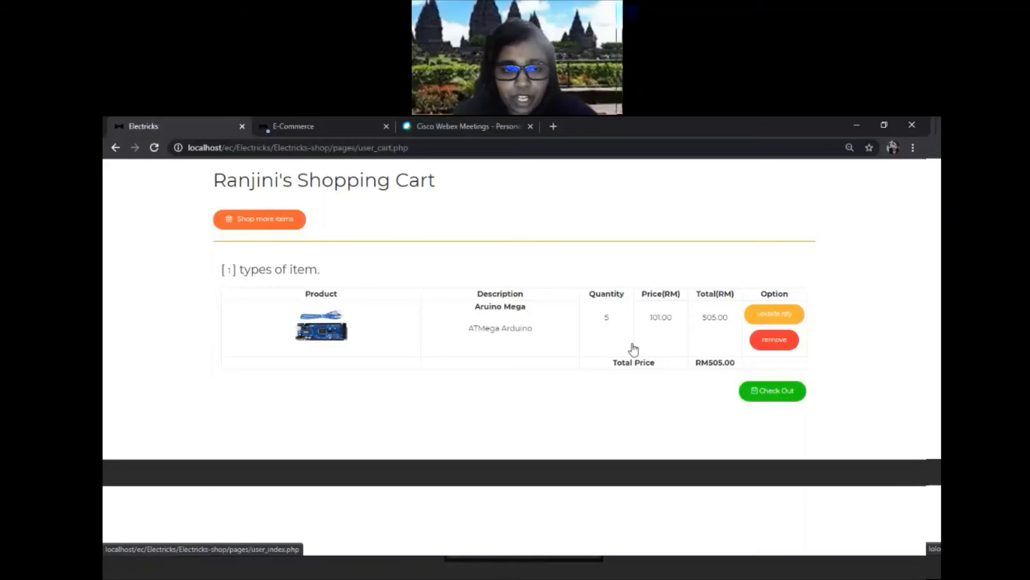
- Return to the shop for more items, open the product Sensor, and add a quantity of 1 to the shopping cart
{"action": "left_click", "coordinate": [267, 223]}
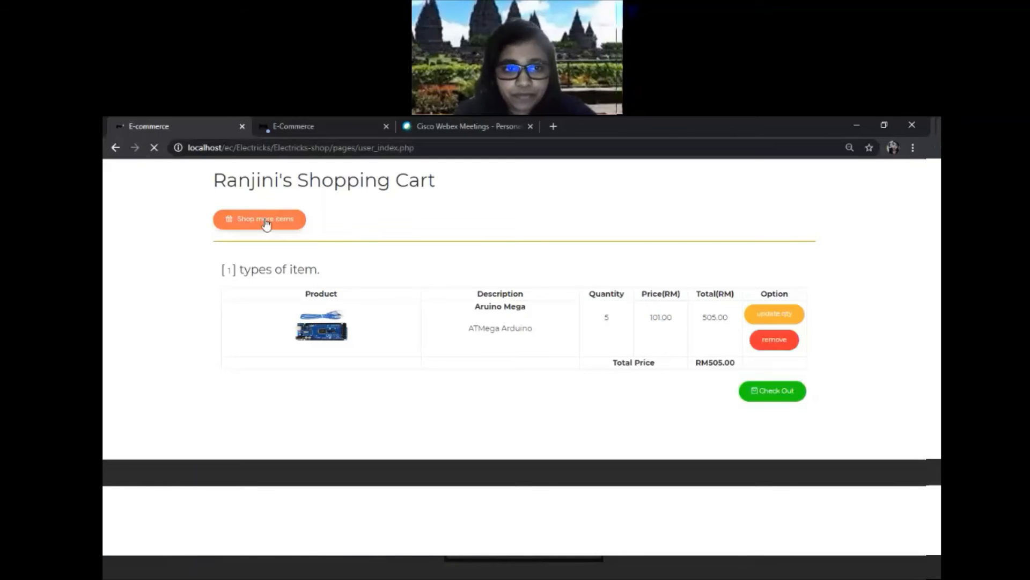
{"action": "scroll", "coordinate": [446, 405], "scroll_direction": "down", "scroll_amount": 10}
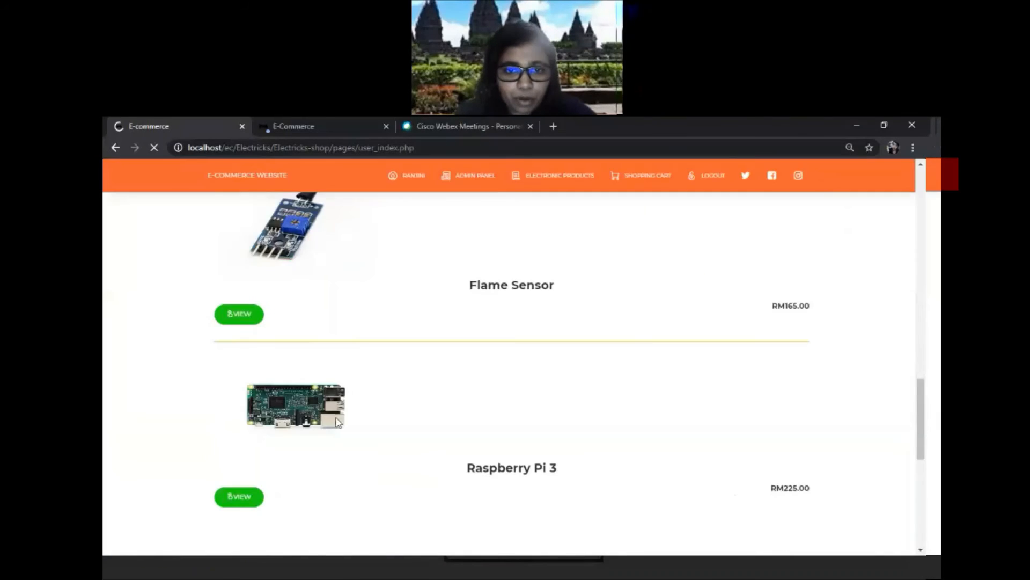
{"action": "scroll", "coordinate": [248, 442], "scroll_direction": "down", "scroll_amount": 5}
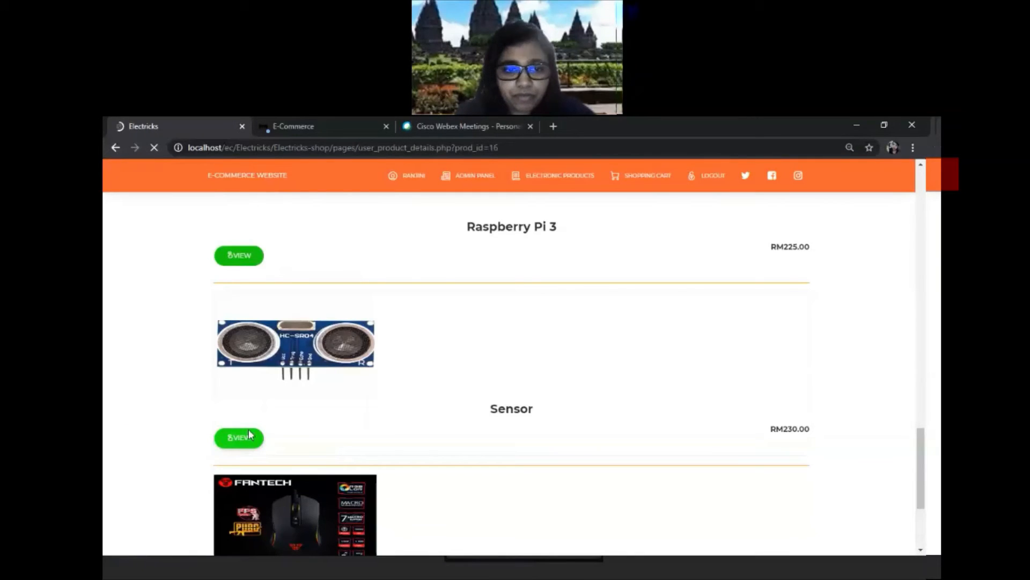
{"action": "scroll", "coordinate": [529, 498], "scroll_direction": "down", "scroll_amount": 8}
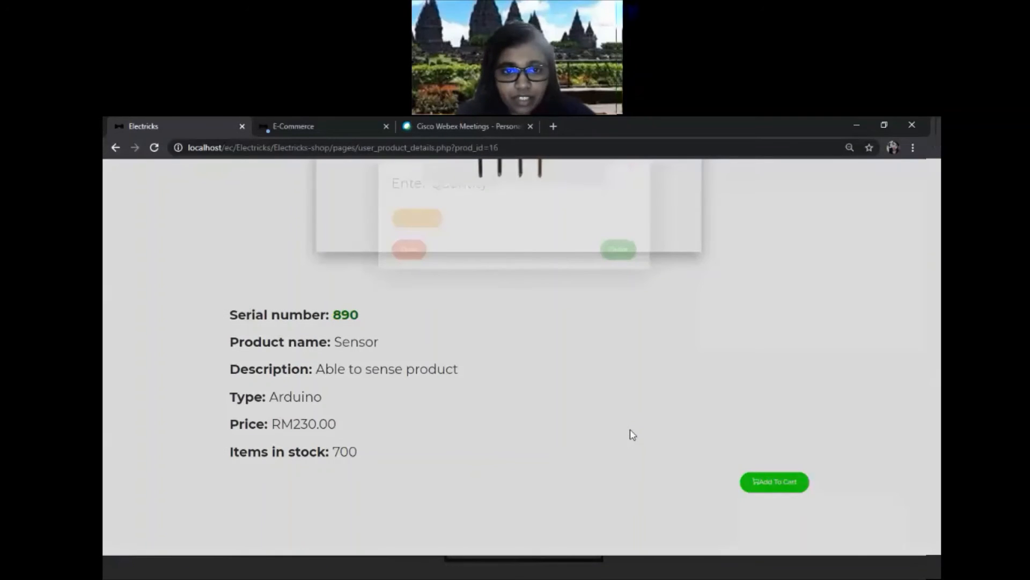
{"action": "left_click", "coordinate": [435, 253]}
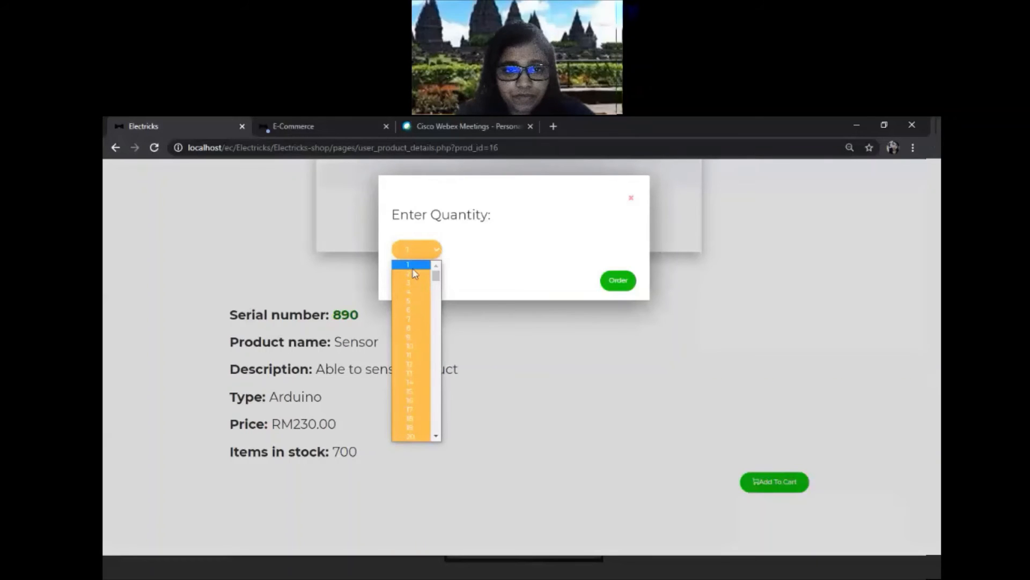
{"action": "left_click", "coordinate": [413, 268]}
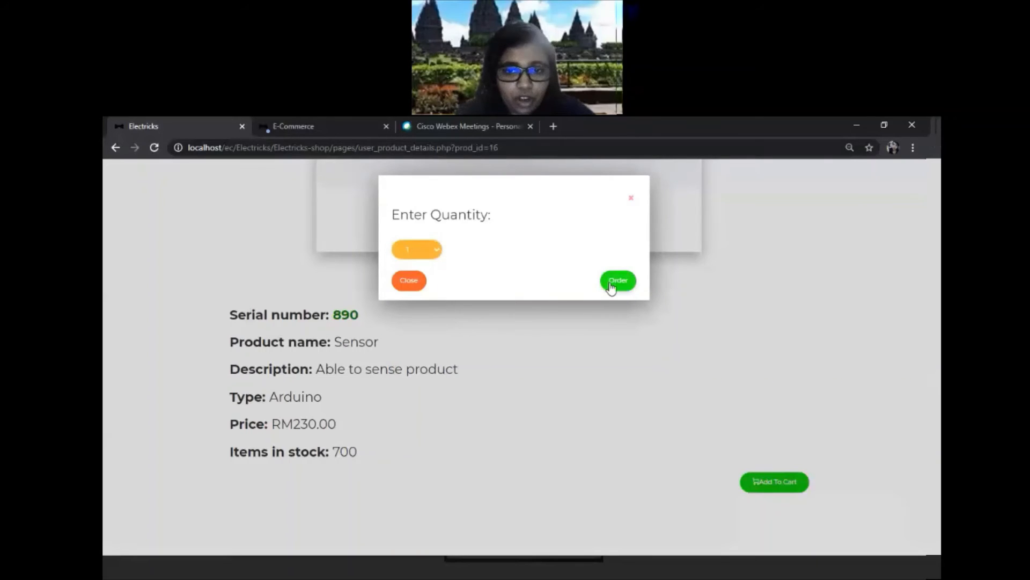
{"action": "left_click", "coordinate": [617, 281]}
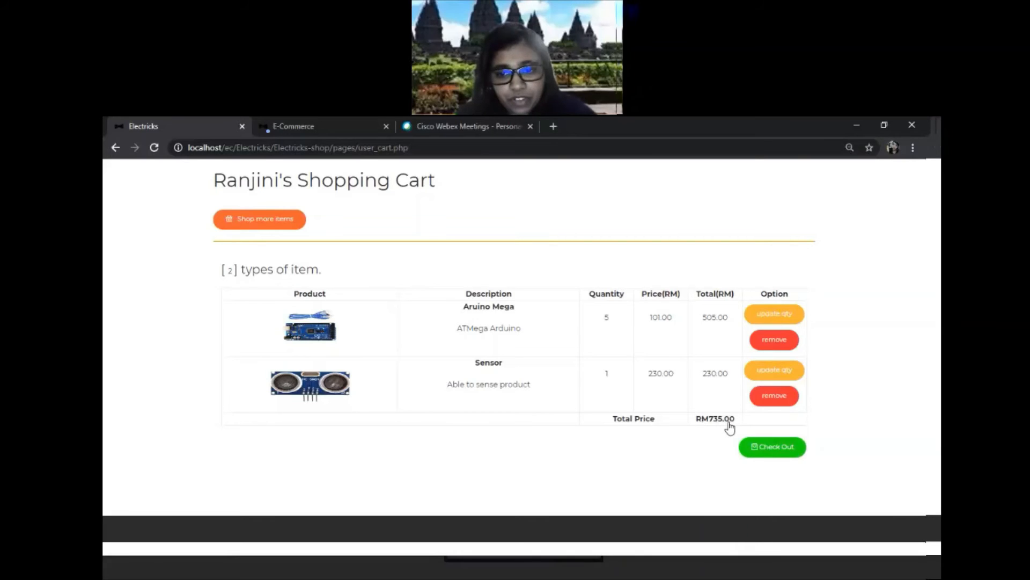
- Check out the shopping cart, confirm the checkout, and choose Perak as the state for the shipping address
{"action": "left_click", "coordinate": [770, 454]}
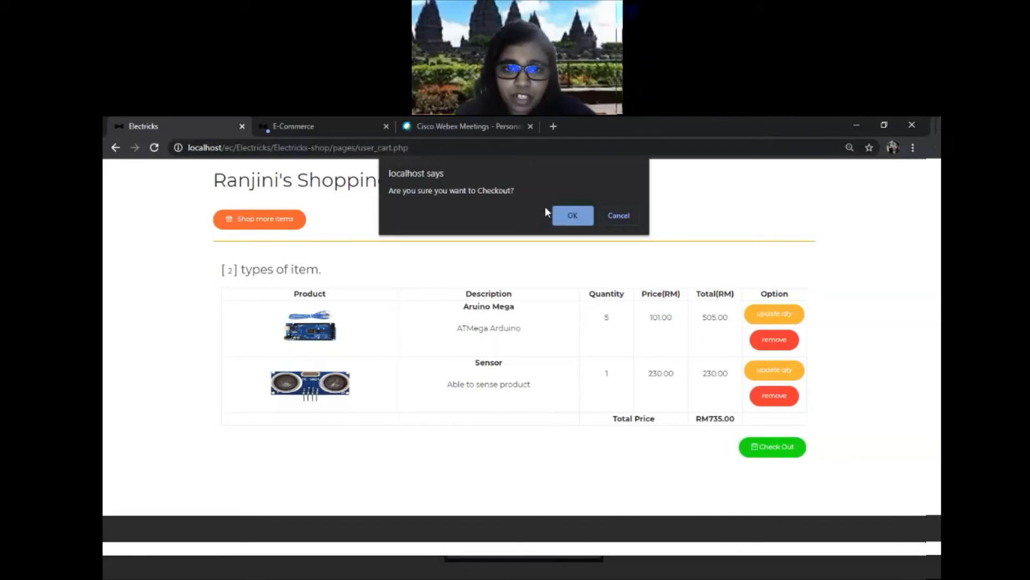
{"action": "left_click", "coordinate": [573, 217]}
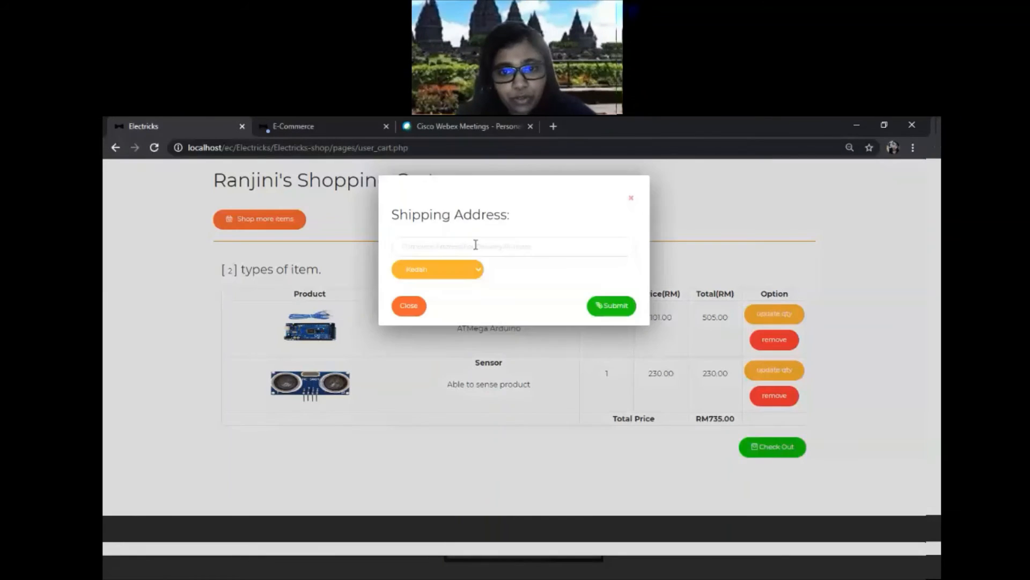
{"action": "left_click", "coordinate": [474, 273]}
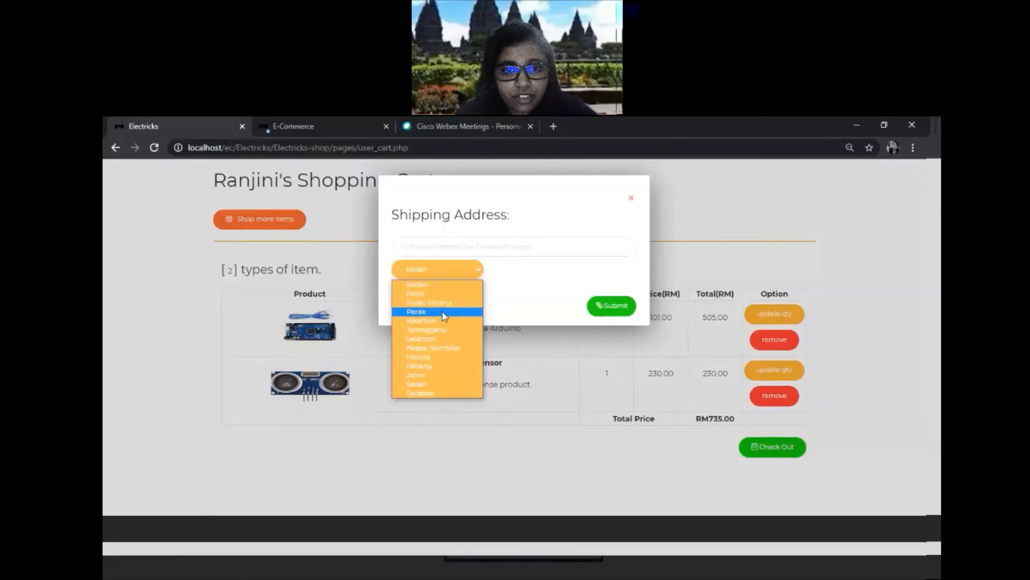
{"action": "left_click", "coordinate": [443, 248]}
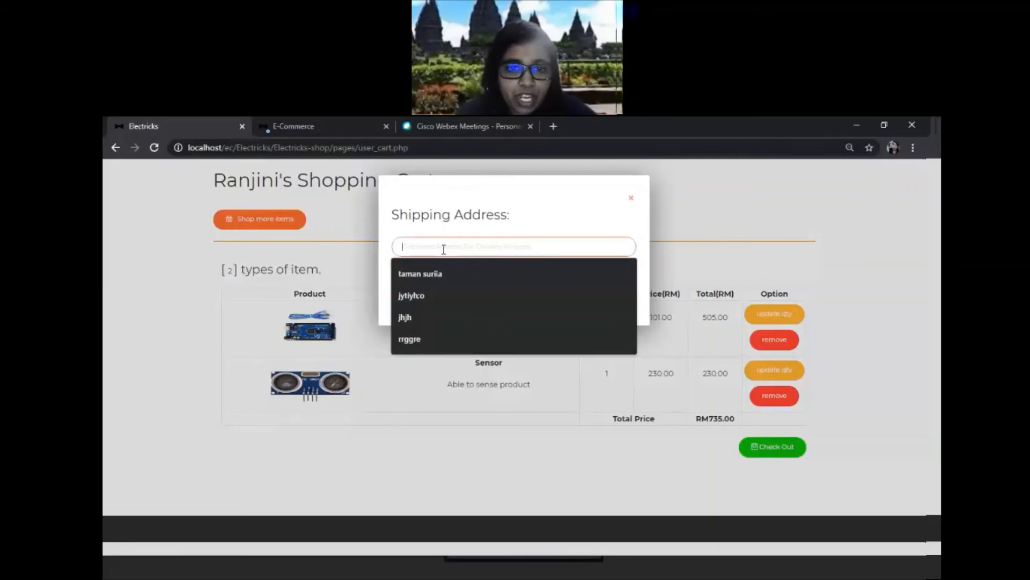
{"action": "type", "text": "Ipoh,"}
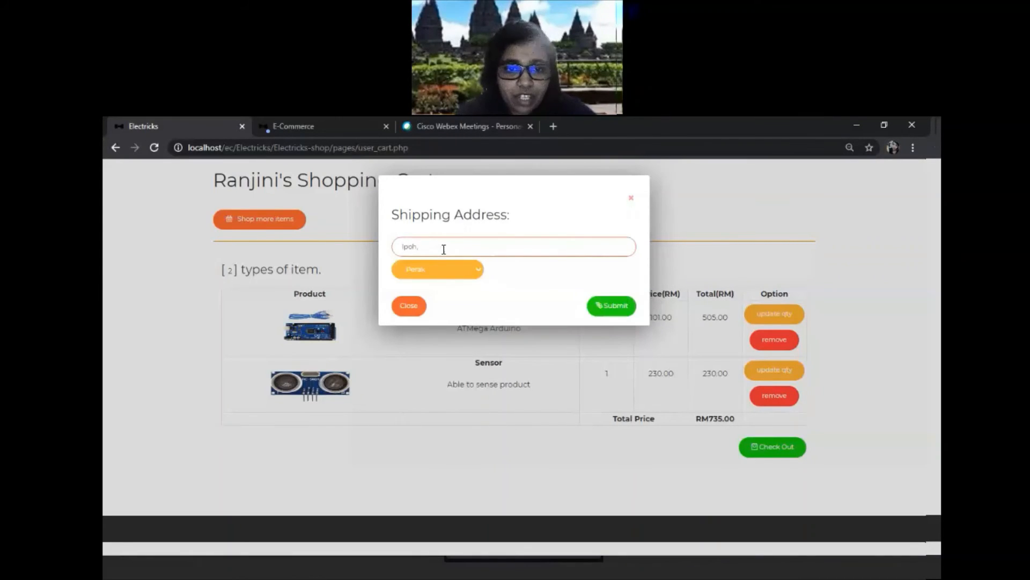
{"action": "type", "text": " chemo"}
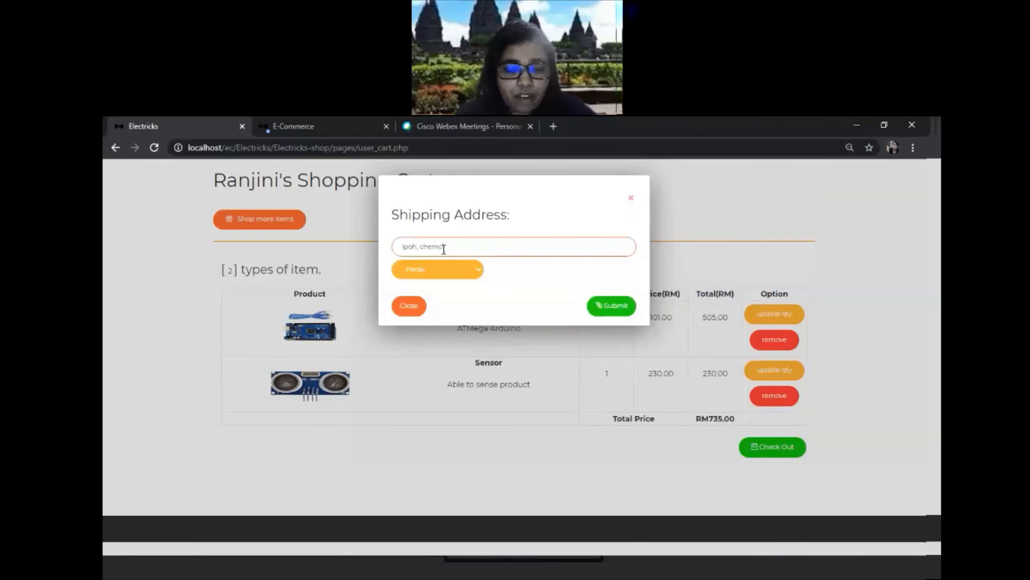
{"action": "key", "text": "BackSpace"}
{"action": "key", "text": "BackSpace"}
{"action": "key", "text": "BackSpace"}
{"action": "key", "text": "BackSpace"}
{"action": "key", "text": "BackSpace"}
{"action": "key", "text": "BackSpace"}
{"action": "key", "text": "BackSpace"}
{"action": "key", "text": "BackSpace"}
{"action": "key", "text": "BackSpace"}
{"action": "key", "text": "BackSpace"}
{"action": "key", "text": "BackSpace"}
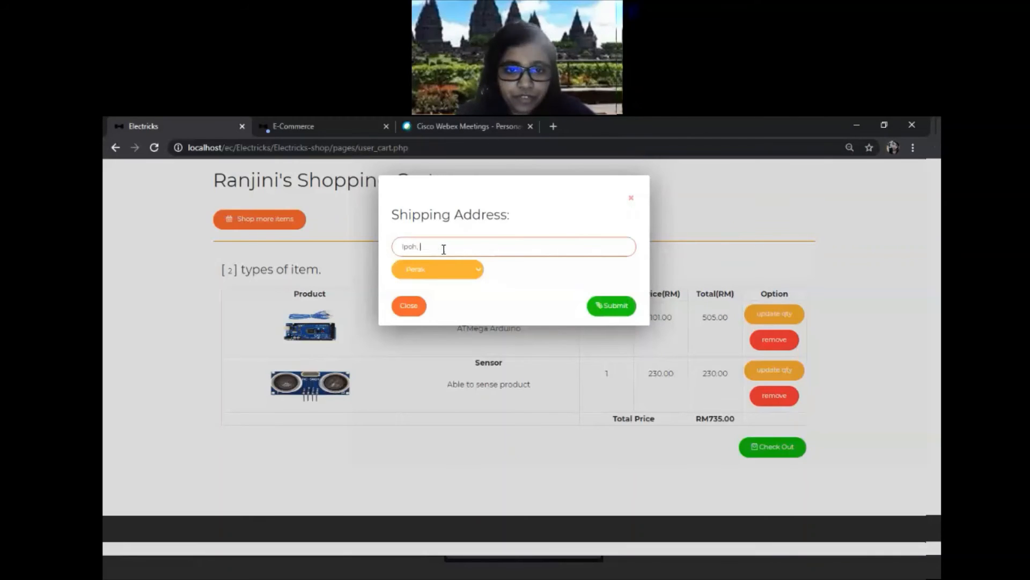
- Enter the town and city of the customer's shipping address and submit the order
{"action": "type", "text": "chem"}
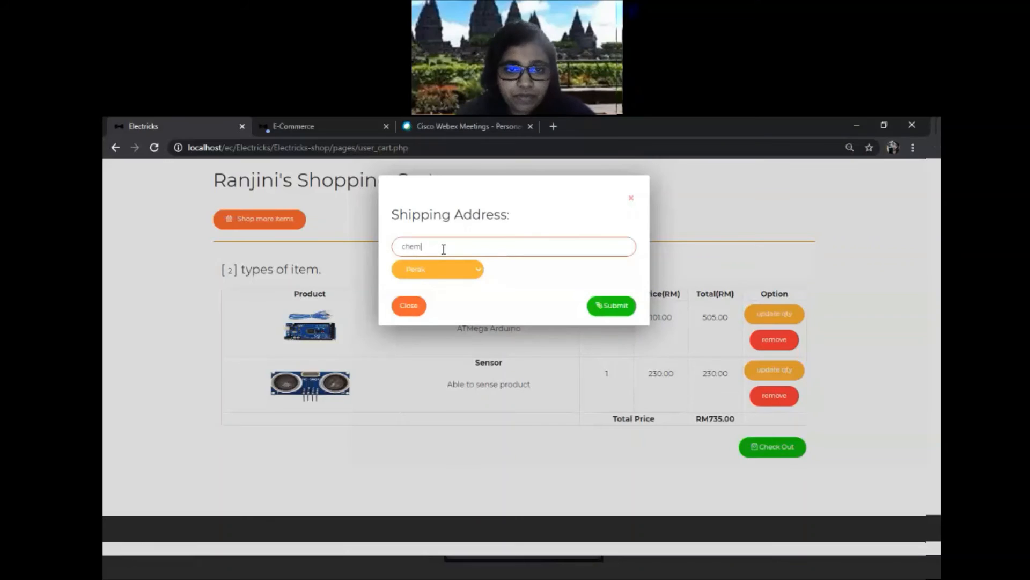
{"action": "type", "text": "r"}
{"action": "key", "text": "BackSpace"}
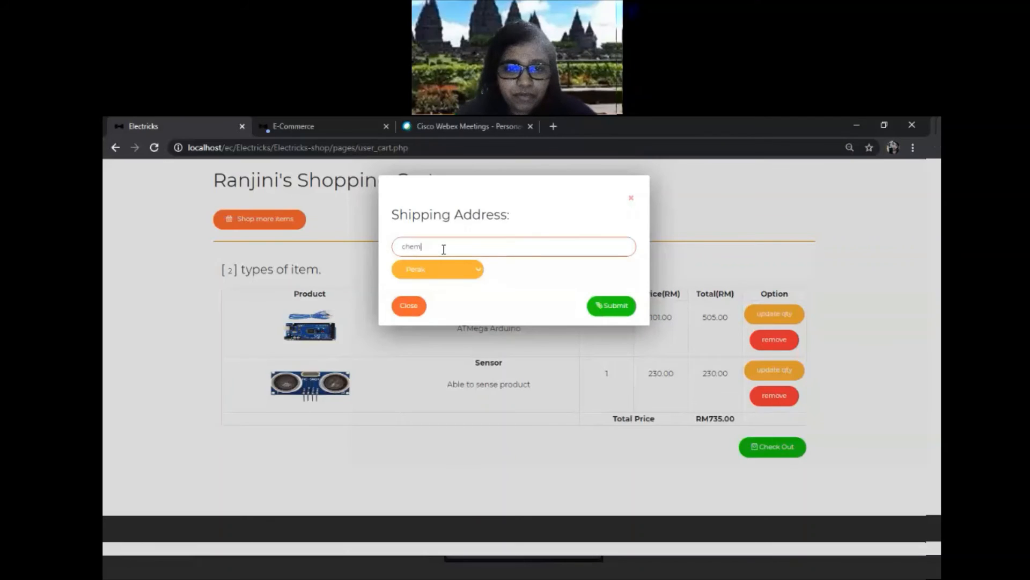
{"action": "type", "text": "or, Ip"}
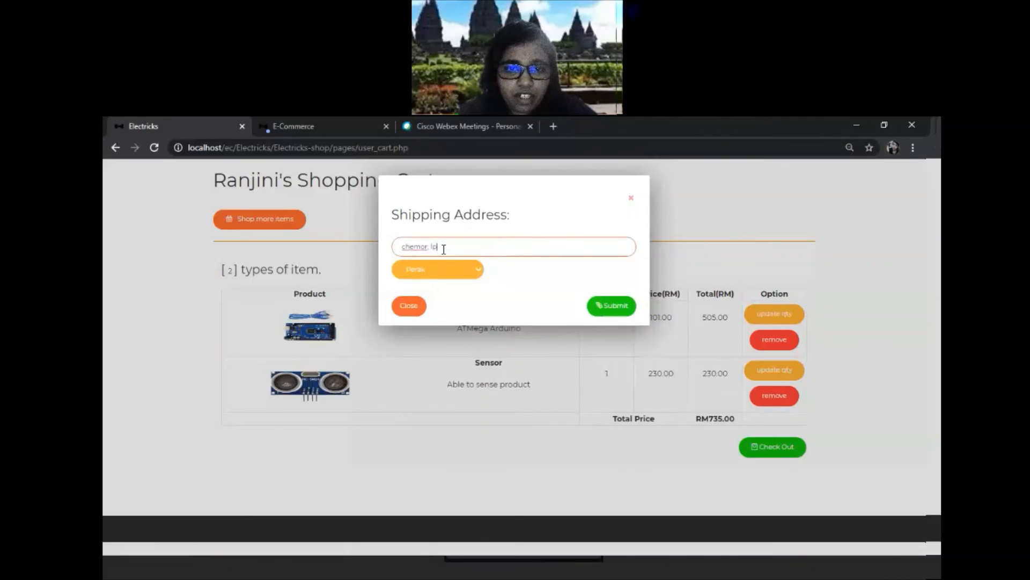
{"action": "type", "text": "oh"}
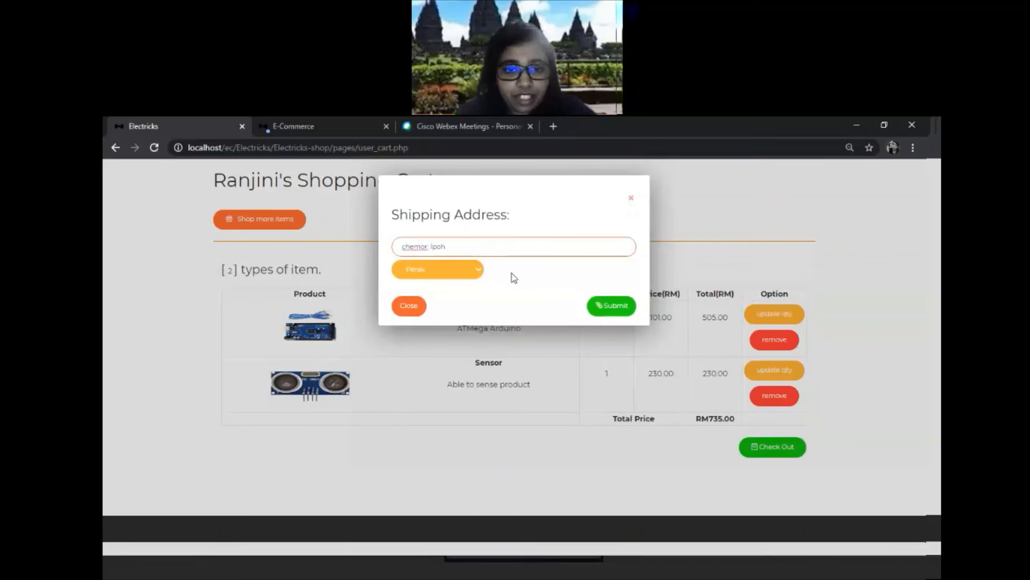
{"action": "left_click", "coordinate": [604, 312]}
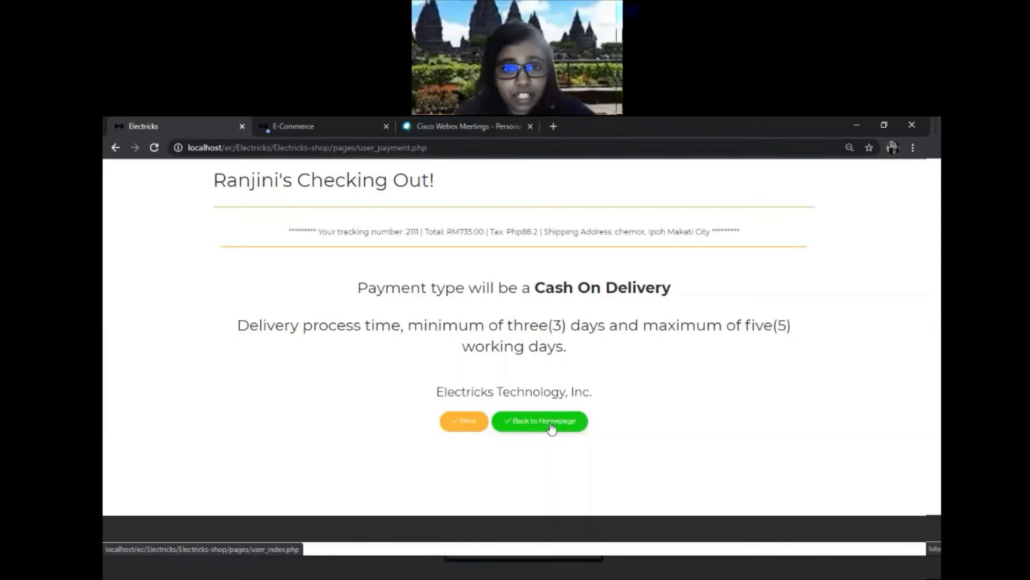
- Open the print dialog for the checkout confirmation and cancel it without saving a PDF
{"action": "left_click", "coordinate": [466, 424]}
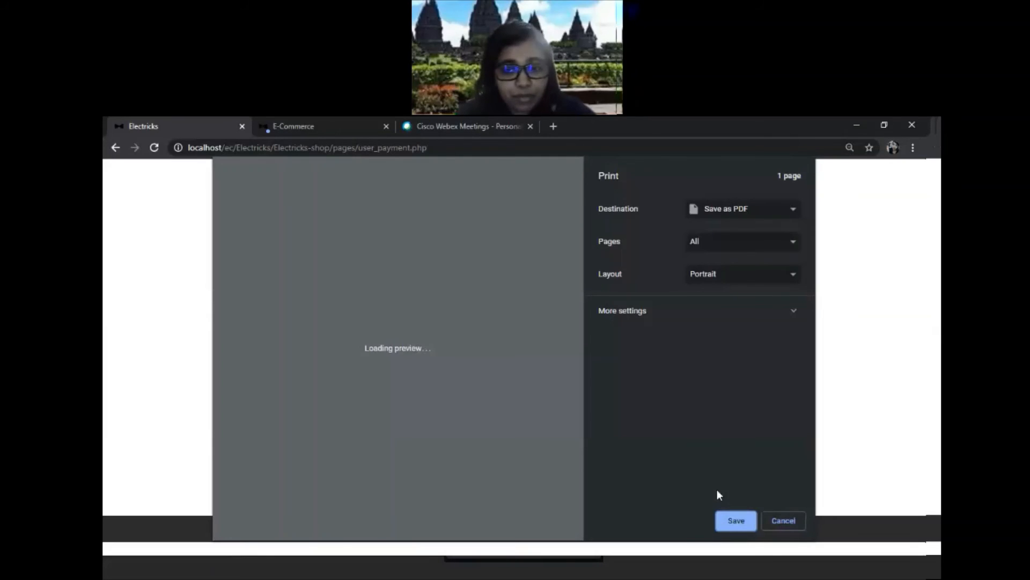
{"action": "left_click", "coordinate": [784, 520]}
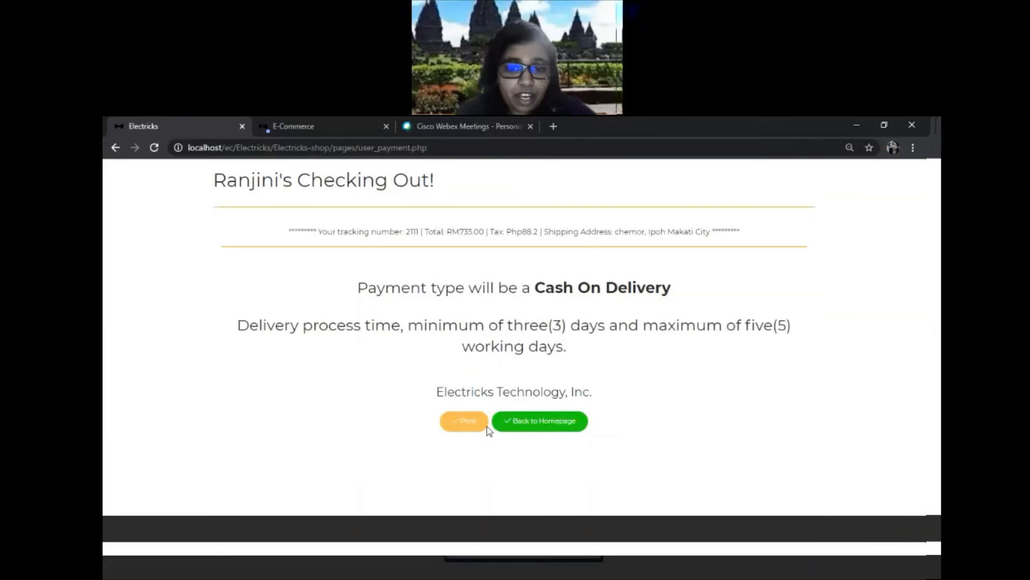
- Return to the customer homepage, open the shopping cart to check its contents, and dismiss the alert
{"action": "left_click", "coordinate": [528, 424]}
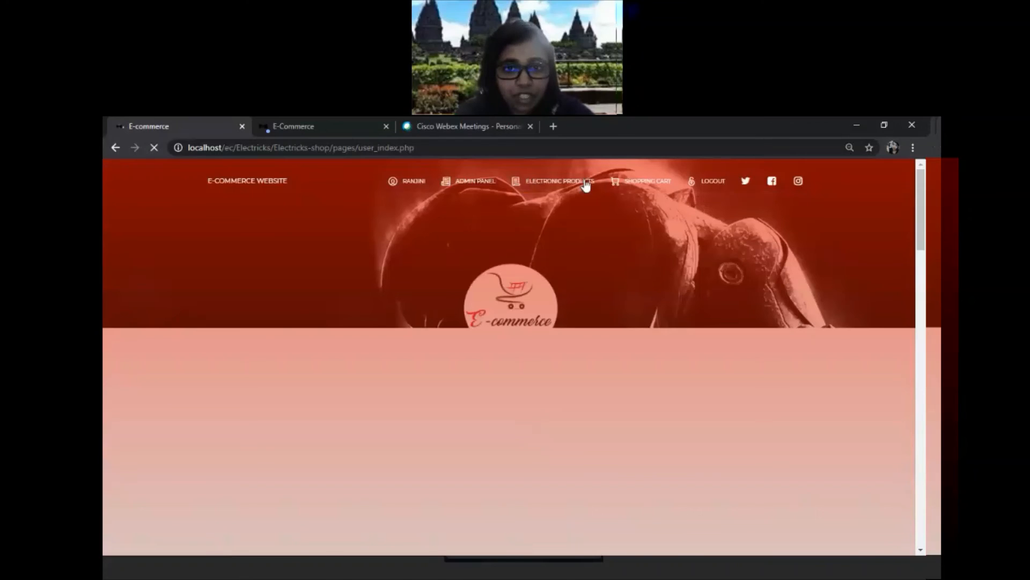
{"action": "scroll", "coordinate": [561, 314], "scroll_direction": "down", "scroll_amount": 5}
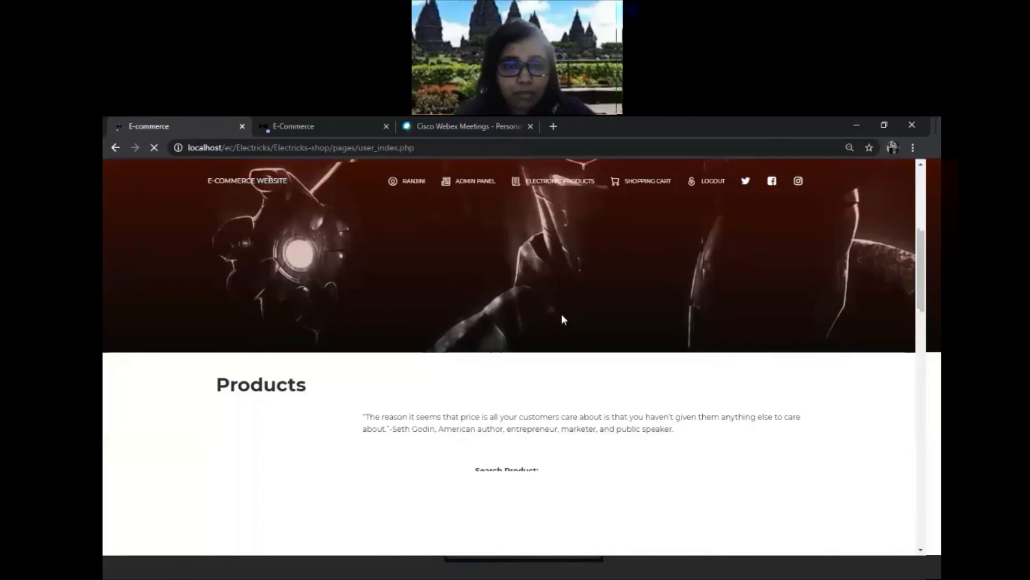
{"action": "scroll", "coordinate": [562, 315], "scroll_direction": "up", "scroll_amount": 5}
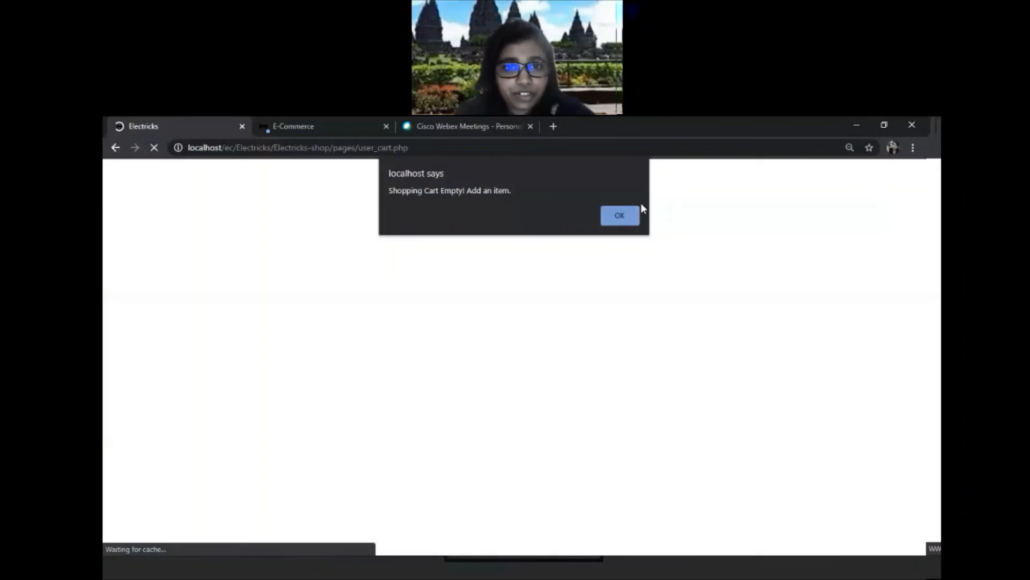
{"action": "left_click", "coordinate": [623, 215]}
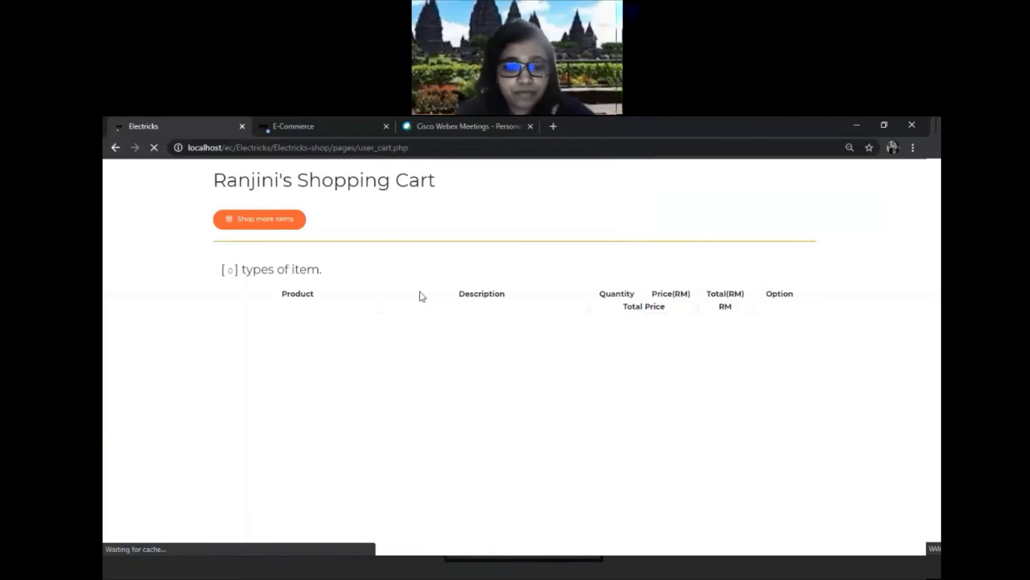
- Return from the cart to the shop homepage and log out of the customer account
{"action": "left_click", "coordinate": [289, 225]}
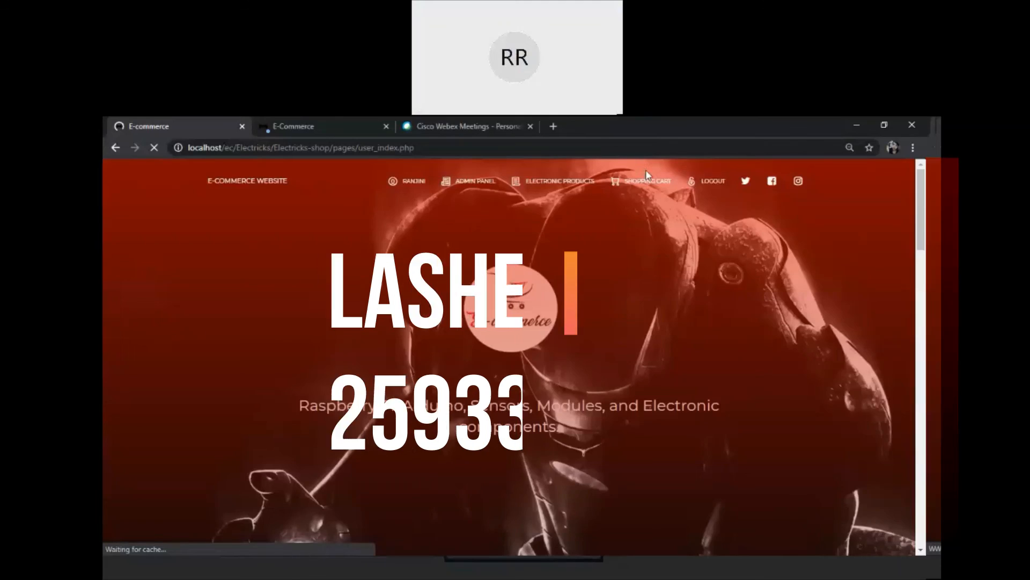
{"action": "left_click", "coordinate": [699, 183]}
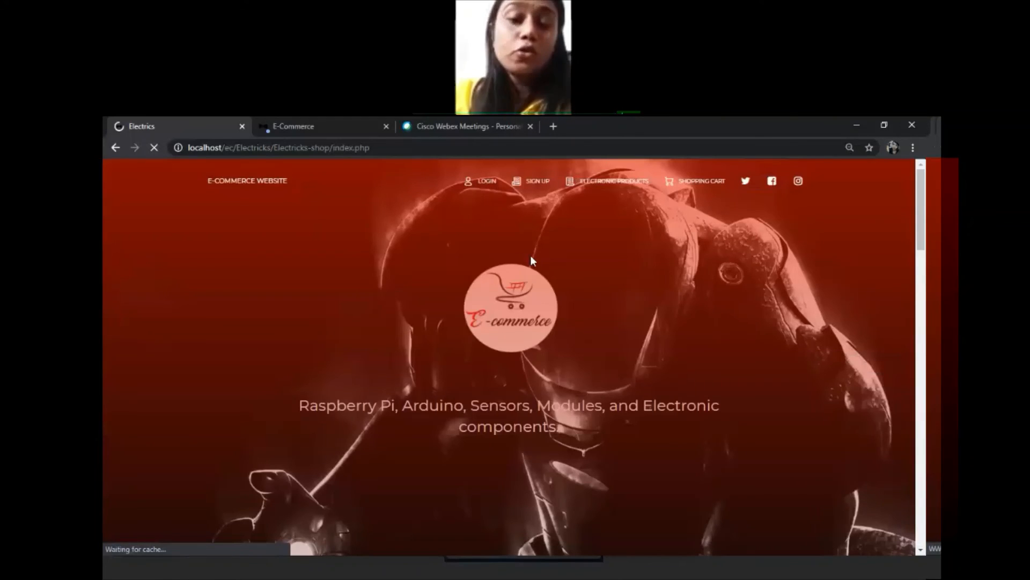
- Browse the product listings on the public home page and open the details of Arduino Uno Rec3-1
{"action": "scroll", "coordinate": [531, 260], "scroll_direction": "down", "scroll_amount": 2}
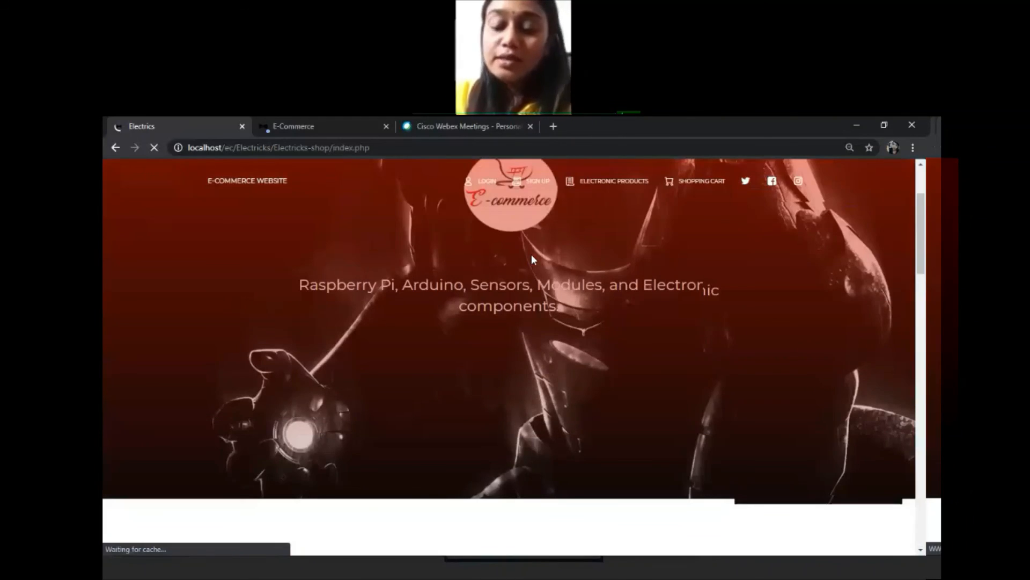
{"action": "scroll", "coordinate": [532, 260], "scroll_direction": "down", "scroll_amount": 3}
{"action": "scroll", "coordinate": [531, 262], "scroll_direction": "up", "scroll_amount": 1}
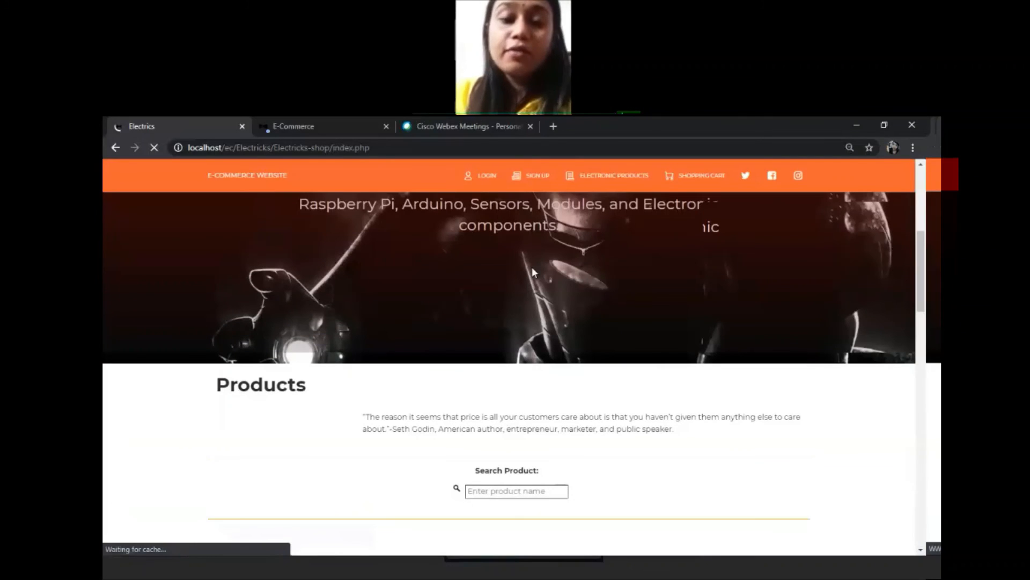
{"action": "scroll", "coordinate": [550, 244], "scroll_direction": "down", "scroll_amount": 2}
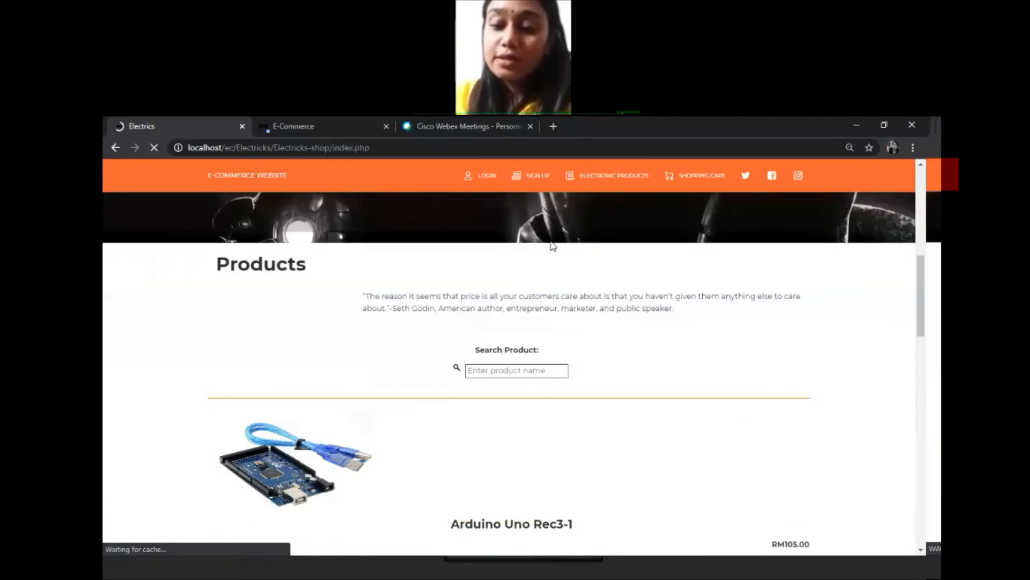
{"action": "scroll", "coordinate": [513, 253], "scroll_direction": "down", "scroll_amount": 2}
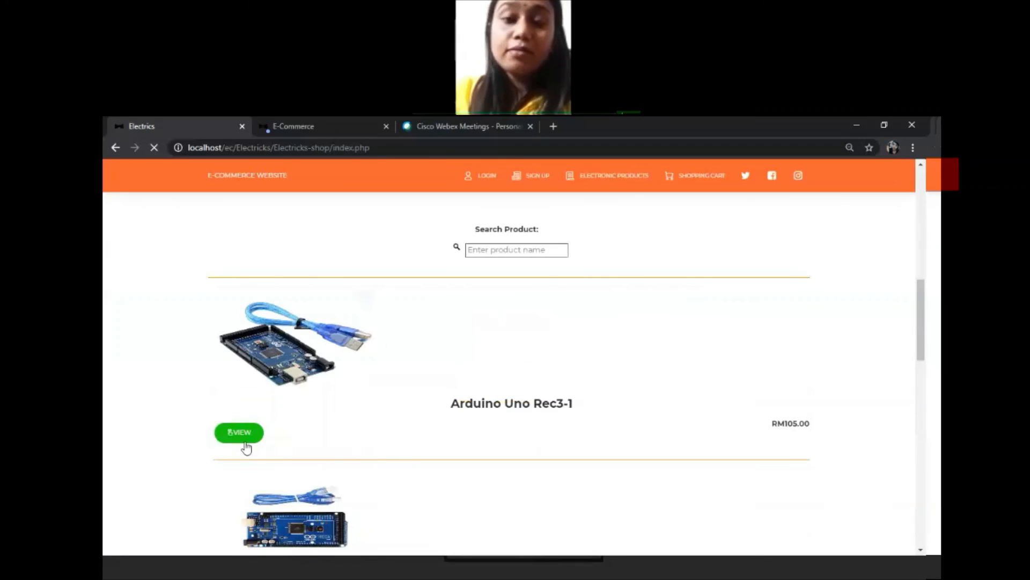
{"action": "left_click", "coordinate": [250, 441]}
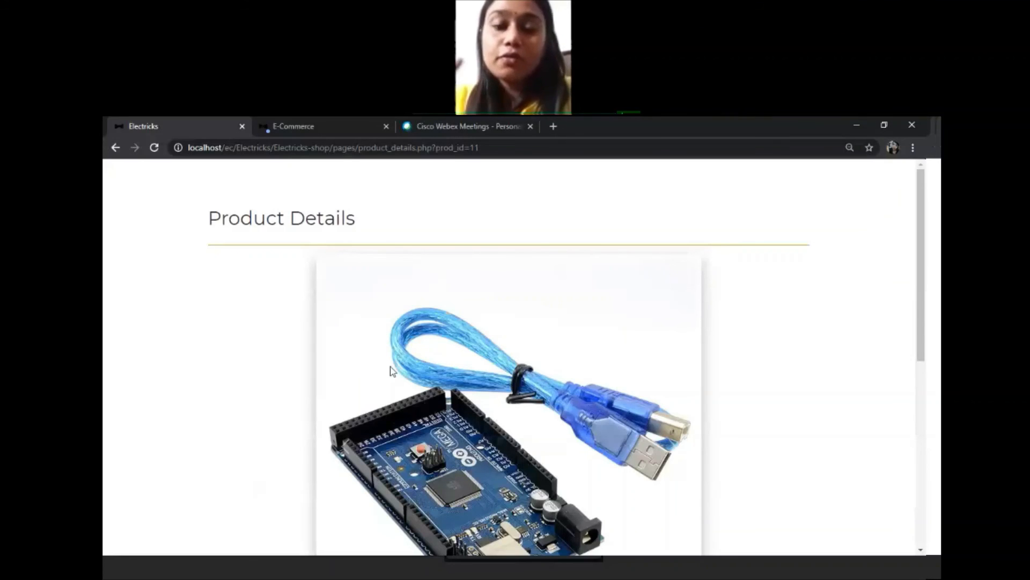
- Review the Arduino Uno Rec3-1's product details and return to the public home page
{"action": "scroll", "coordinate": [392, 371], "scroll_direction": "down", "scroll_amount": 2}
{"action": "scroll", "coordinate": [159, 282], "scroll_direction": "up", "scroll_amount": 2}
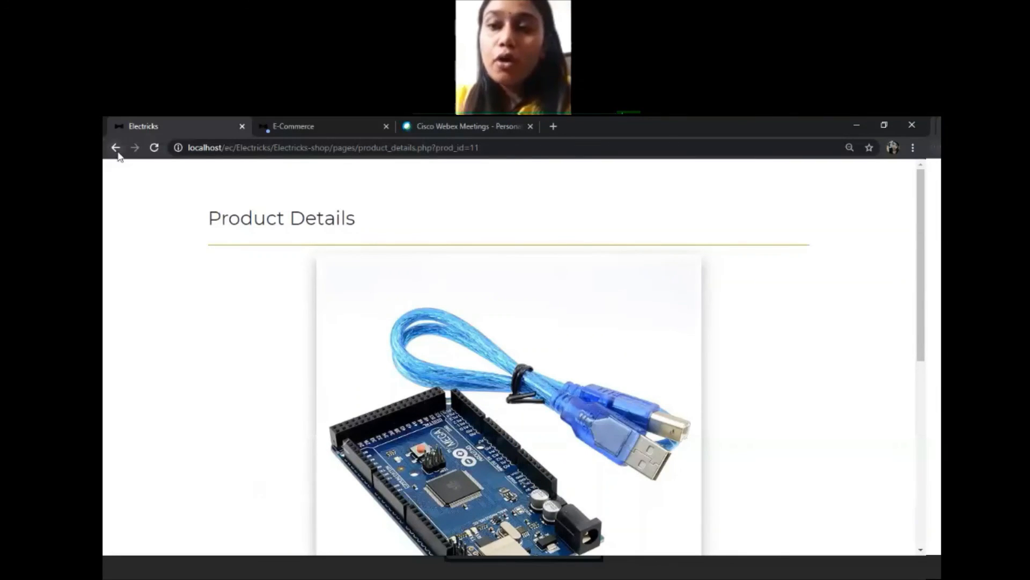
{"action": "scroll", "coordinate": [349, 354], "scroll_direction": "down", "scroll_amount": 5}
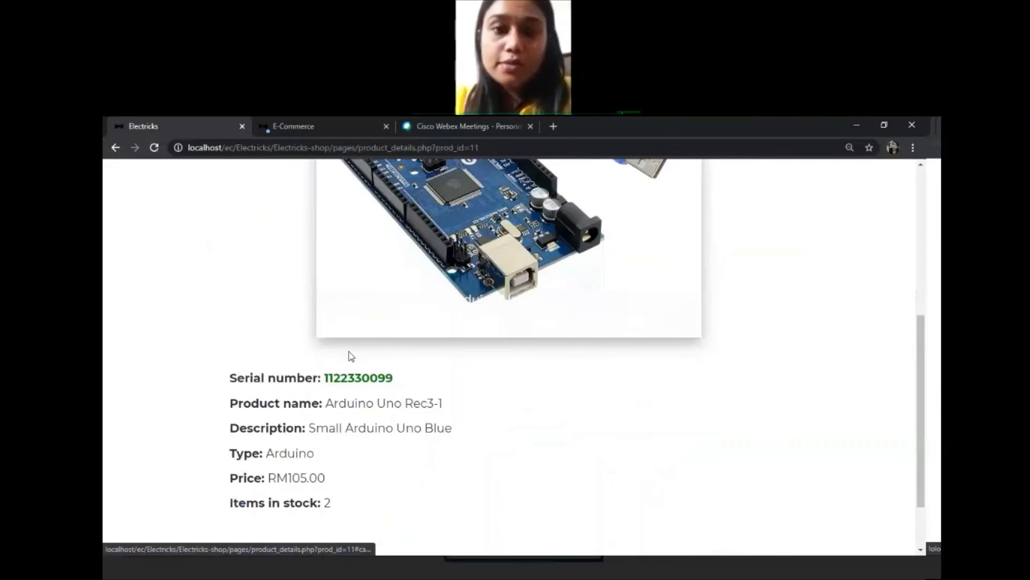
{"action": "scroll", "coordinate": [349, 354], "scroll_direction": "up", "scroll_amount": 5}
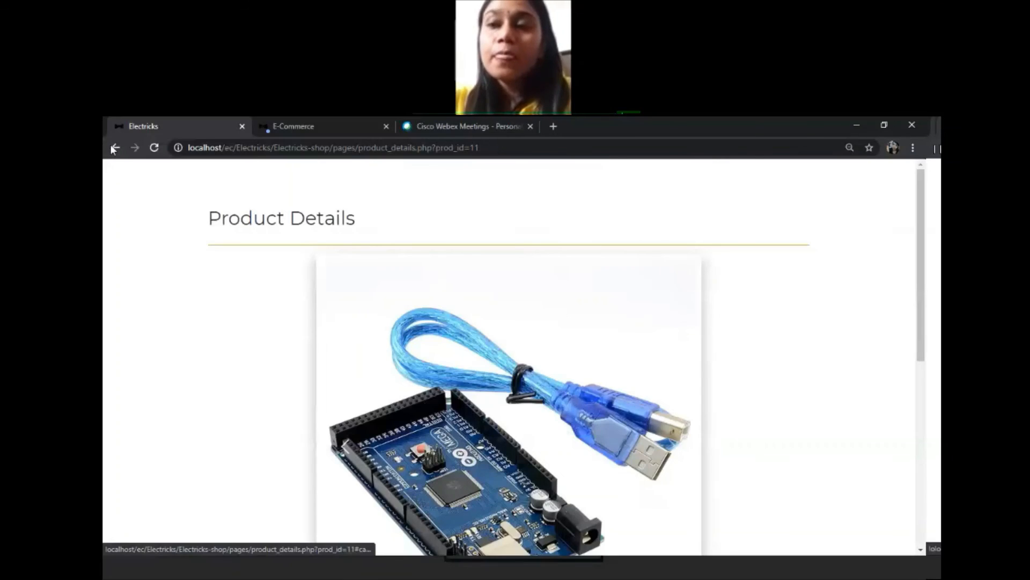
{"action": "left_click", "coordinate": [114, 147]}
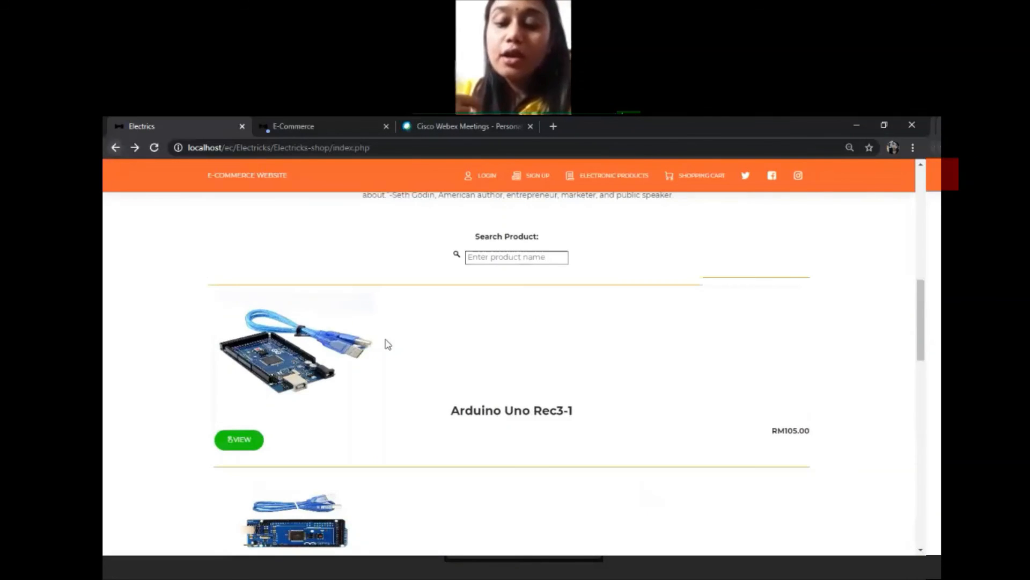
- Look through the public home page from its banner and product search to the product listings with their prices
{"action": "scroll", "coordinate": [387, 345], "scroll_direction": "up", "scroll_amount": 10}
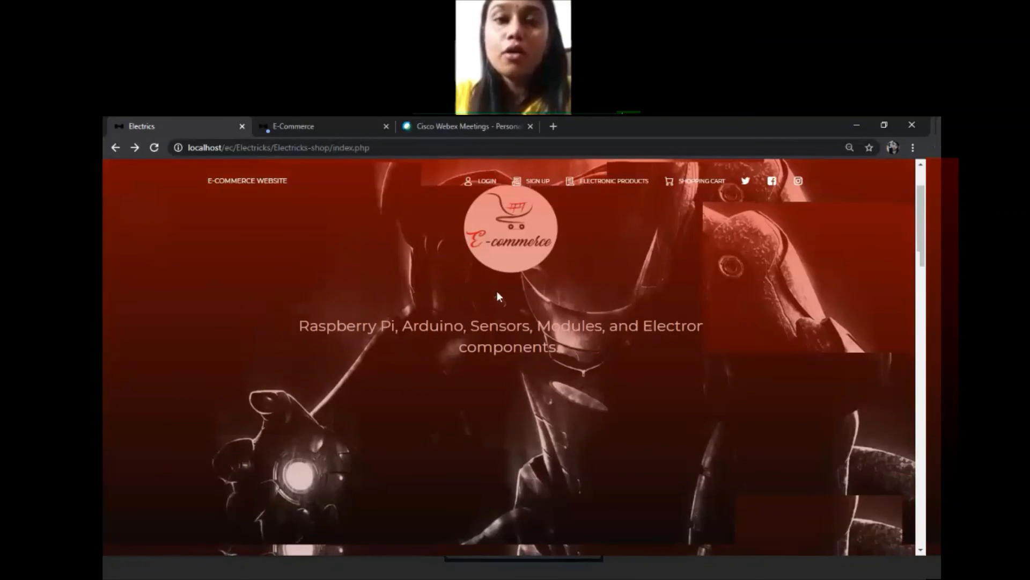
{"action": "scroll", "coordinate": [508, 273], "scroll_direction": "down", "scroll_amount": 1}
{"action": "scroll", "coordinate": [508, 274], "scroll_direction": "down", "scroll_amount": 3}
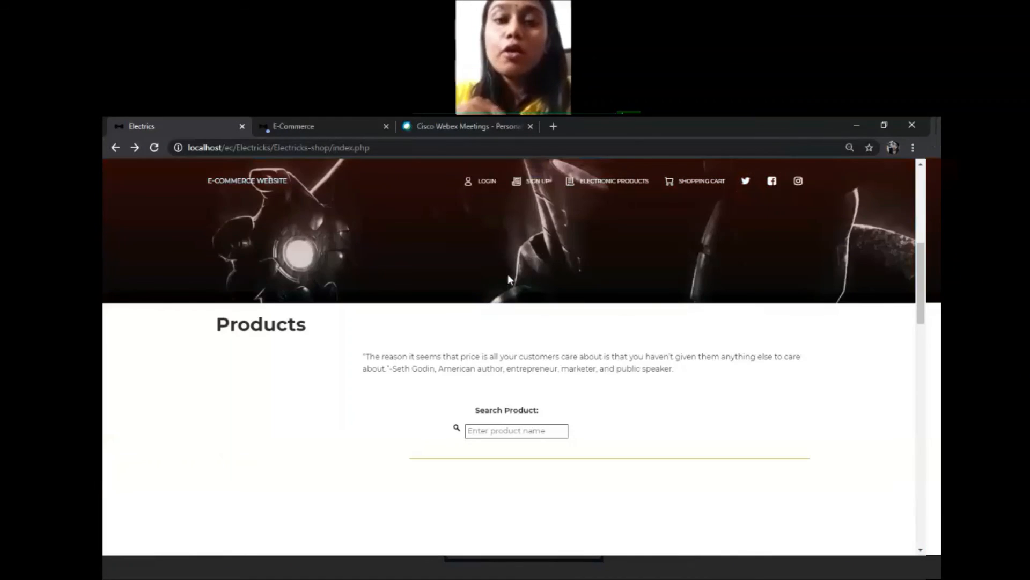
{"action": "scroll", "coordinate": [509, 278], "scroll_direction": "down", "scroll_amount": 5}
{"action": "scroll", "coordinate": [509, 279], "scroll_direction": "down", "scroll_amount": 1}
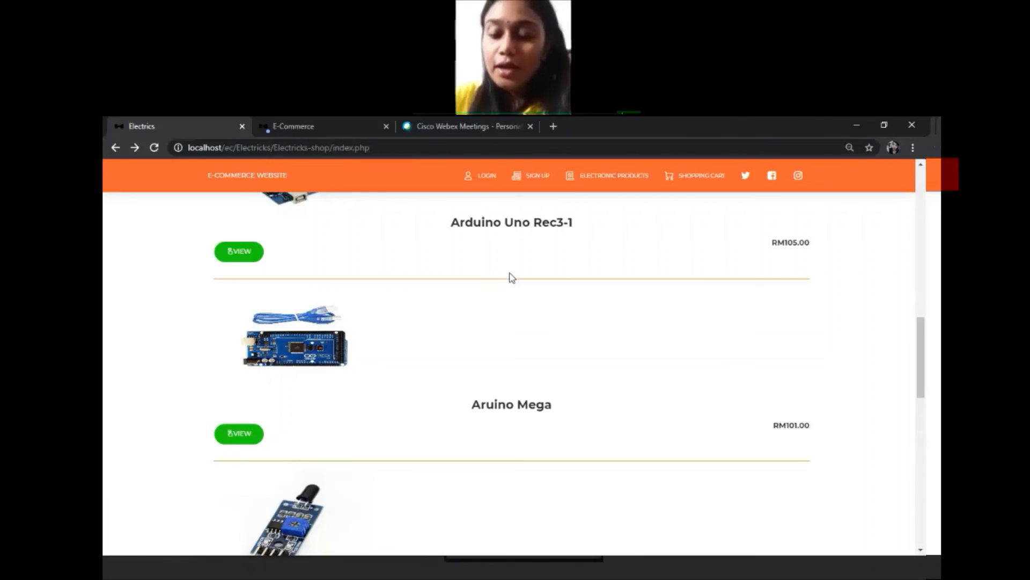
{"action": "scroll", "coordinate": [512, 277], "scroll_direction": "down", "scroll_amount": 3}
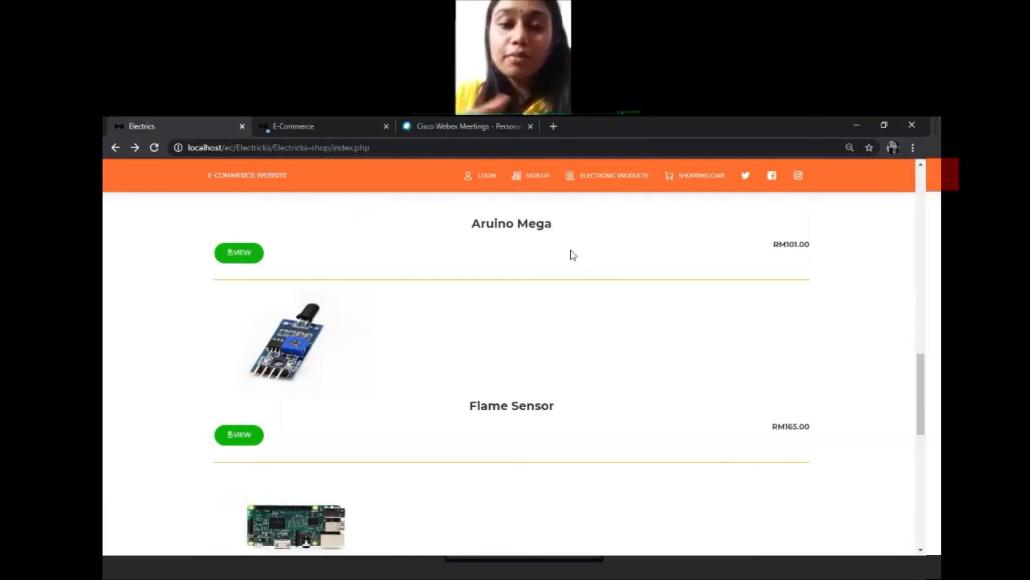
{"action": "scroll", "coordinate": [573, 255], "scroll_direction": "up", "scroll_amount": 8}
{"action": "scroll", "coordinate": [573, 255], "scroll_direction": "up", "scroll_amount": 5}
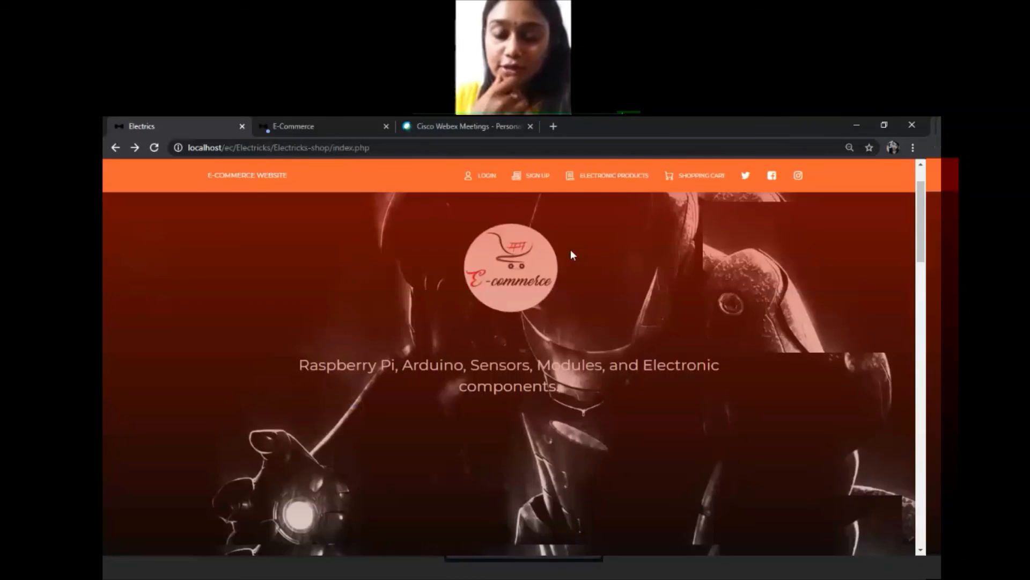